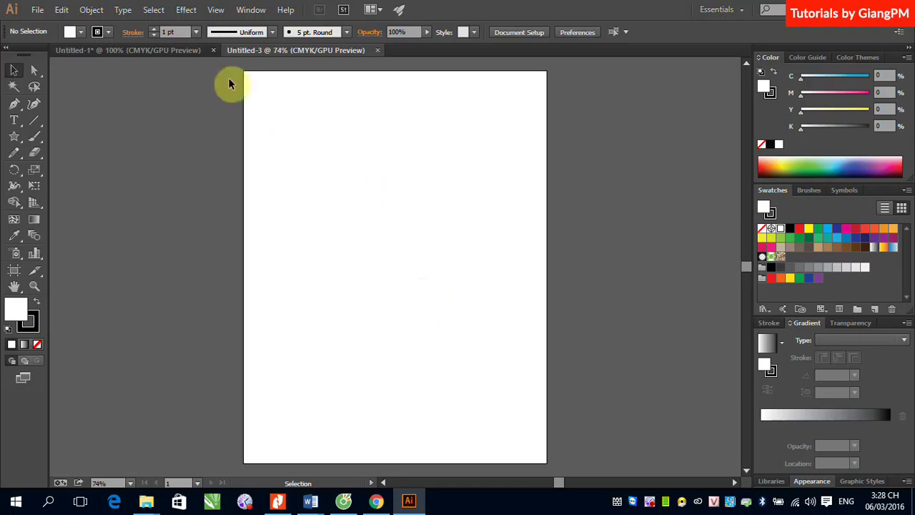
Draw a circle in the middle of the artboard with the Ellipse tool and fill it with red.
{"action": "left_click", "coordinate": [190, 12]}
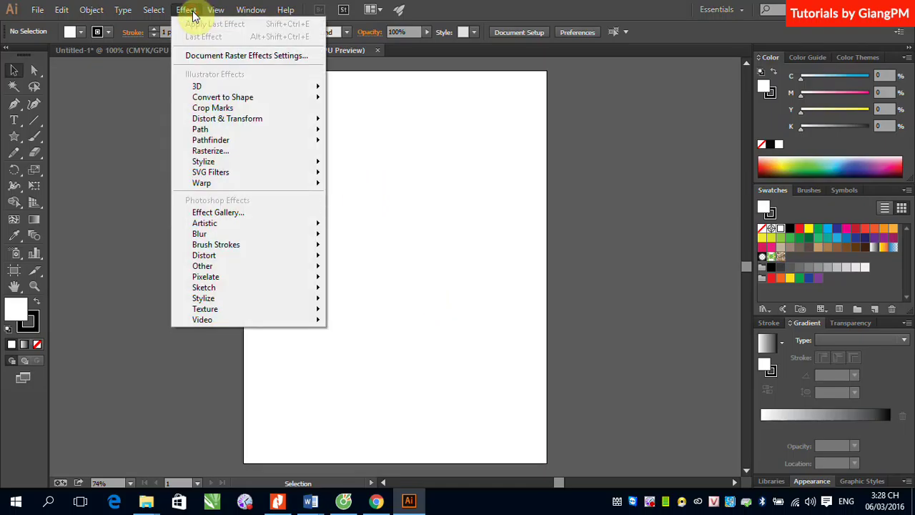
{"action": "left_click_drag", "start_coordinate": [14, 136], "coordinate": [45, 168]}
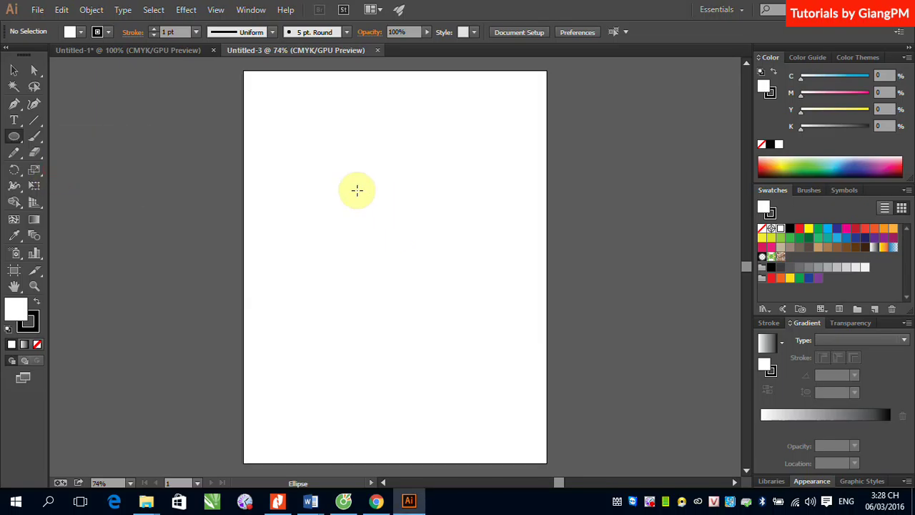
{"action": "left_click_drag", "start_coordinate": [338, 189], "coordinate": [459, 311]}
{"action": "left_click", "coordinate": [14, 69]}
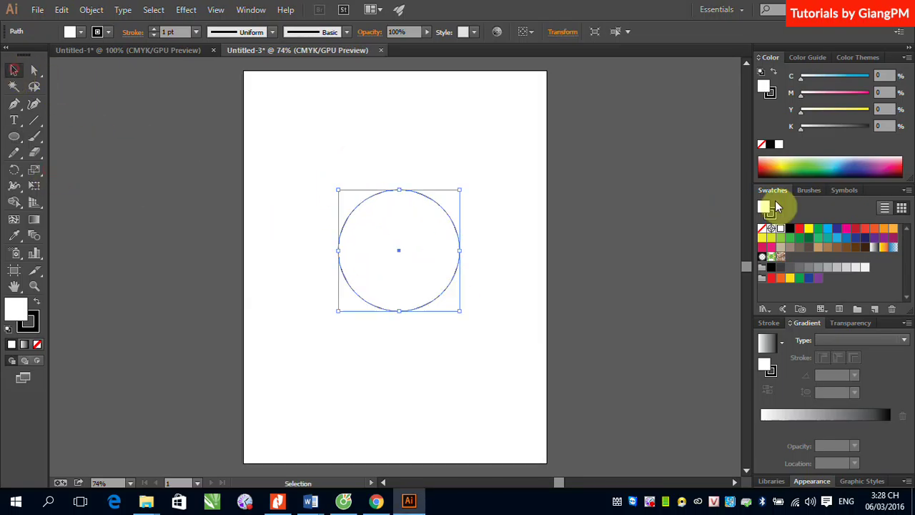
{"action": "left_click", "coordinate": [798, 227]}
{"action": "left_click", "coordinate": [482, 194]}
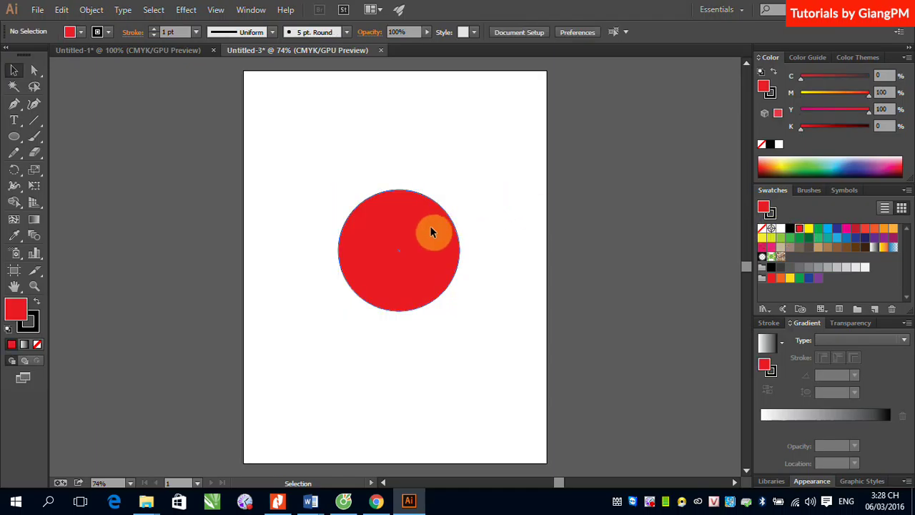
Start a Free Distort effect on the red circle, try pulling its upper-right corner inward, and reset the distortion.
{"action": "left_click", "coordinate": [431, 231]}
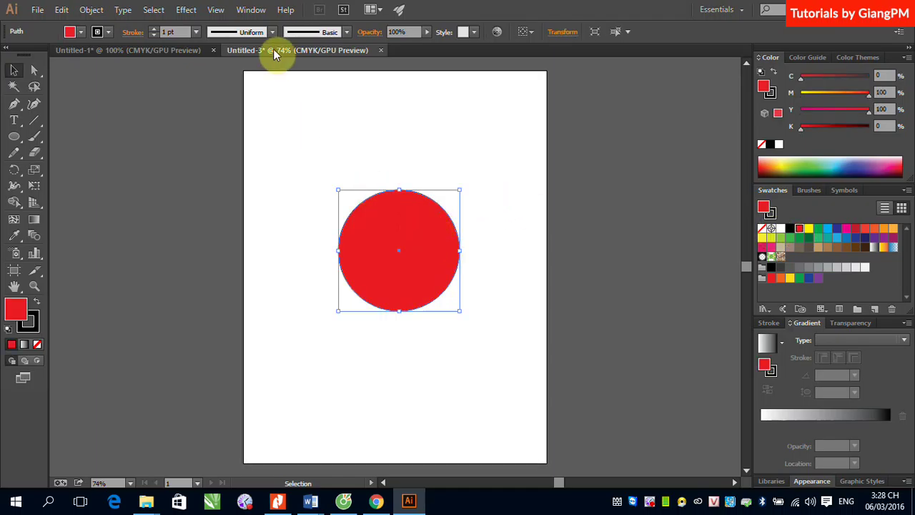
{"action": "left_click", "coordinate": [189, 13]}
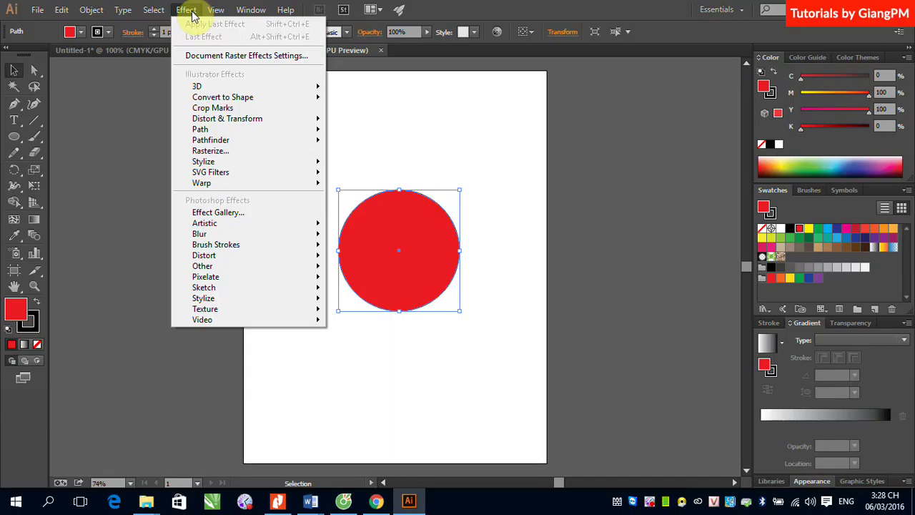
{"action": "mouse_move", "coordinate": [229, 124]}
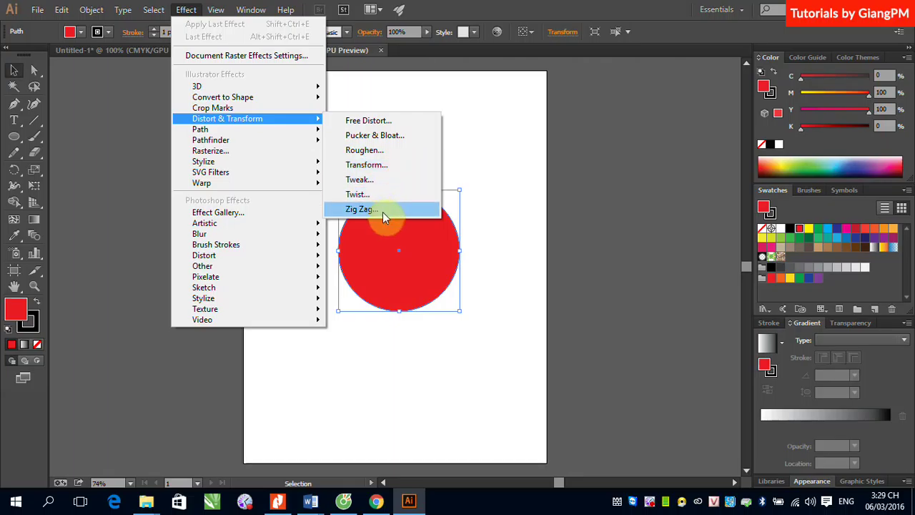
{"action": "left_click", "coordinate": [386, 123]}
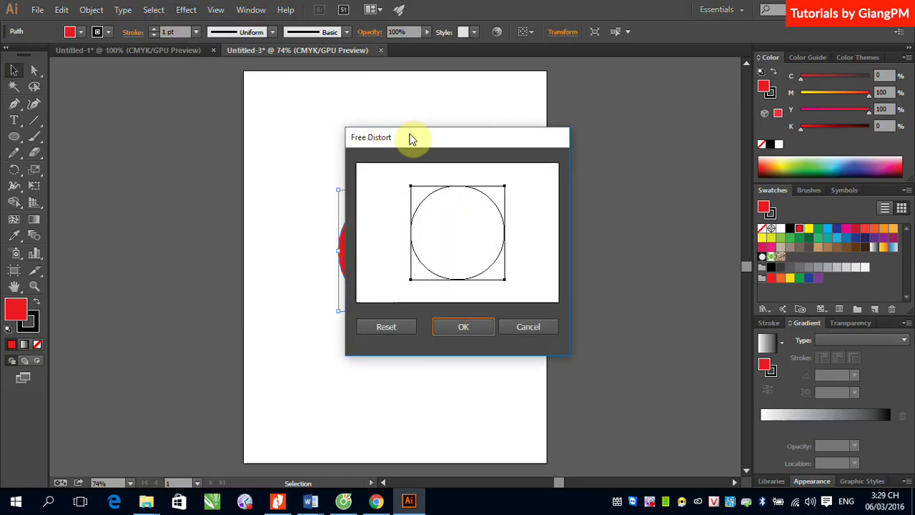
{"action": "left_click_drag", "start_coordinate": [411, 139], "coordinate": [162, 139]}
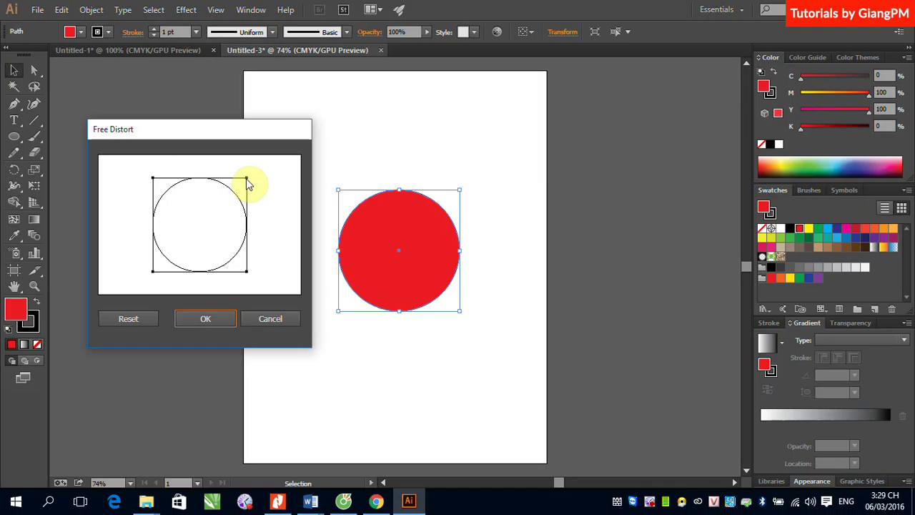
{"action": "left_click_drag", "start_coordinate": [246, 179], "coordinate": [233, 211]}
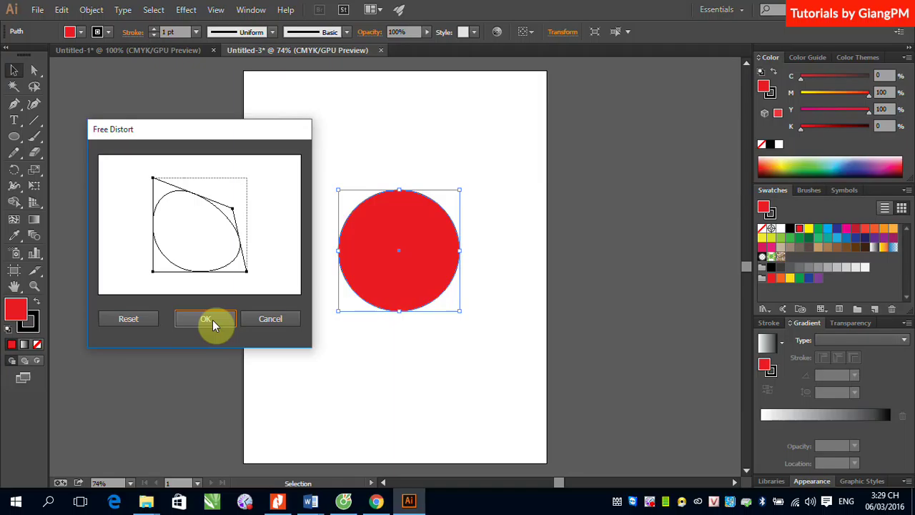
{"action": "left_click", "coordinate": [124, 320]}
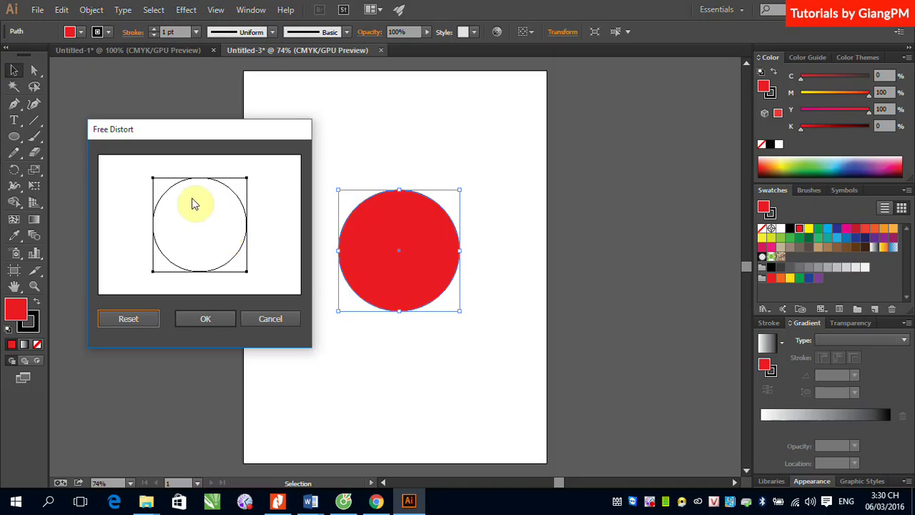
Cross the two upper corners of the Free Distort frame to form an uneven hourglass, and apply the effect to the circle.
{"action": "left_click_drag", "start_coordinate": [154, 178], "coordinate": [177, 198]}
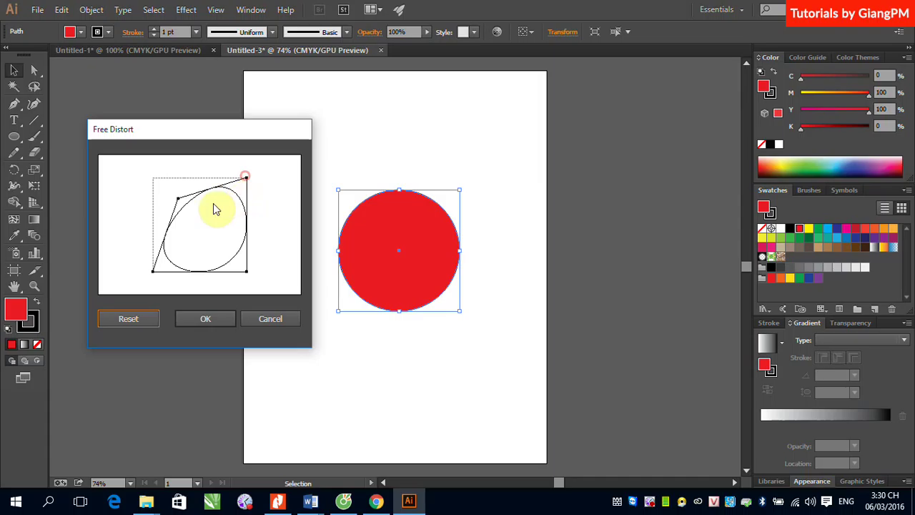
{"action": "mouse_move", "coordinate": [245, 180]}
{"action": "left_mouse_down"}
{"action": "mouse_move", "coordinate": [216, 204]}
{"action": "mouse_move", "coordinate": [151, 217]}
{"action": "mouse_move", "coordinate": [129, 198]}
{"action": "mouse_move", "coordinate": [257, 190]}
{"action": "left_mouse_up"}
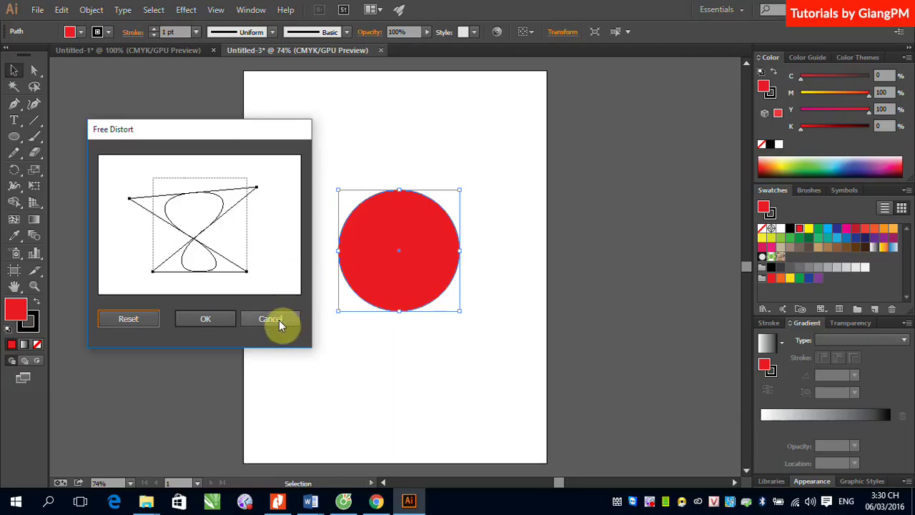
{"action": "left_click", "coordinate": [208, 319]}
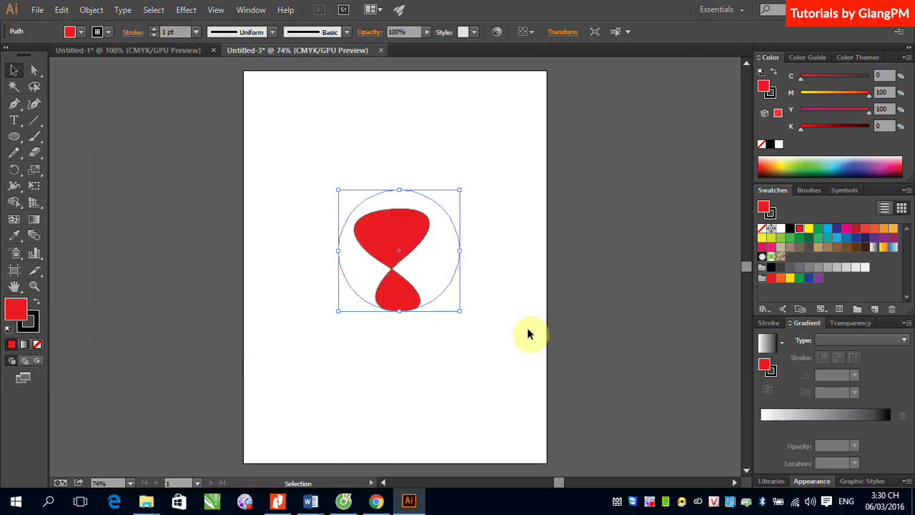
{"action": "left_click", "coordinate": [525, 288]}
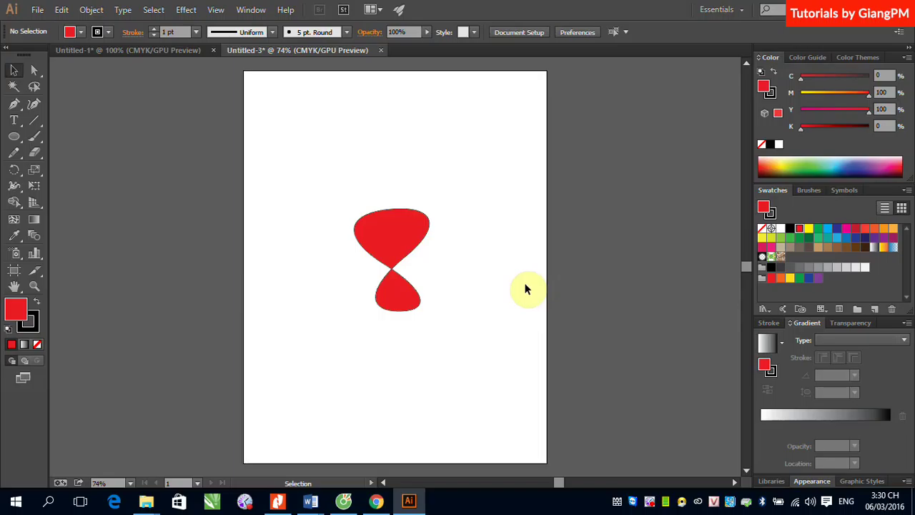
Collapse the docked panels and display the full list of appearance attributes for the distorted shape.
{"action": "left_click", "coordinate": [415, 243]}
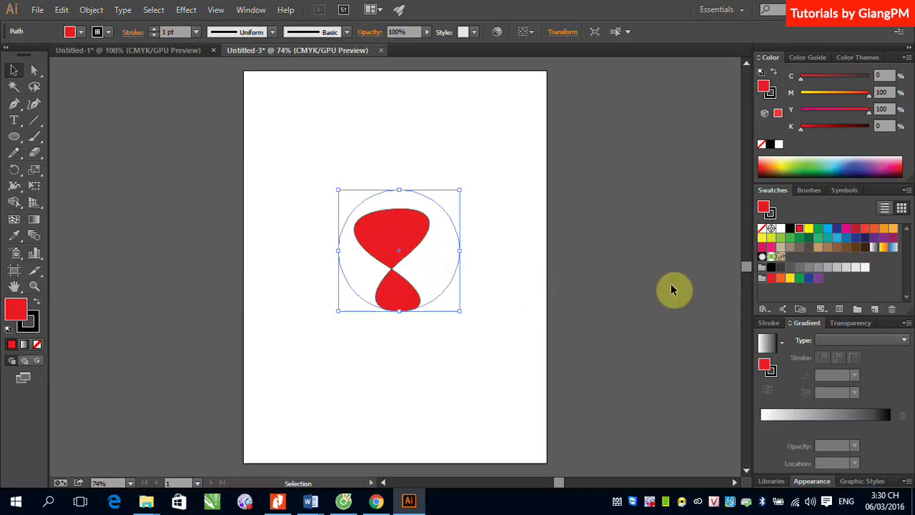
{"action": "left_click", "coordinate": [906, 48]}
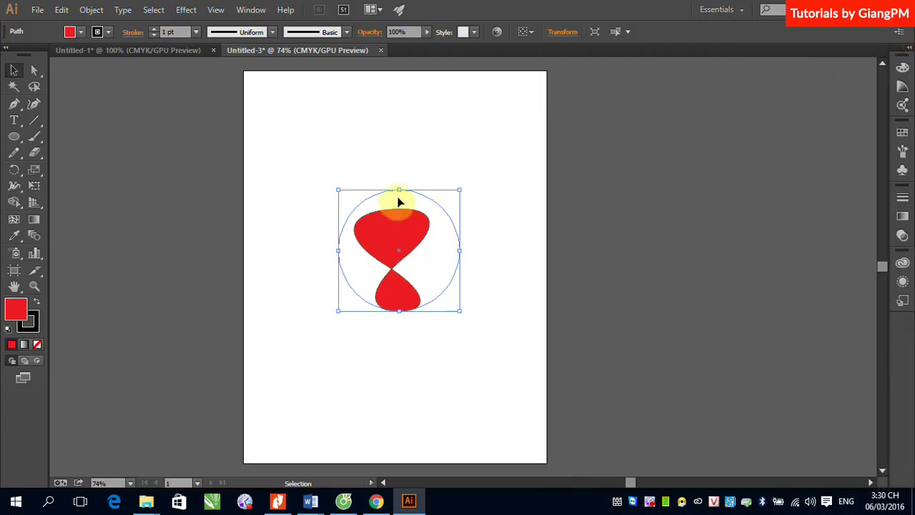
{"action": "left_click", "coordinate": [398, 226]}
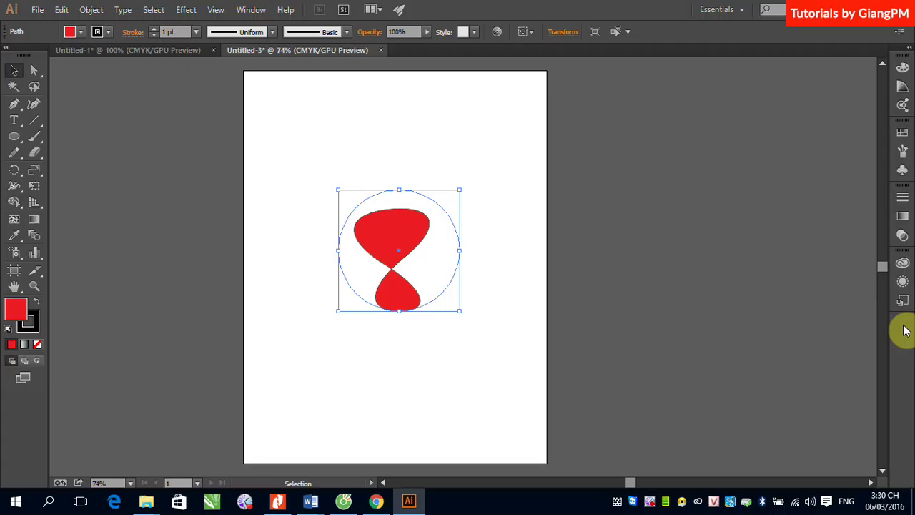
{"action": "left_click", "coordinate": [902, 283]}
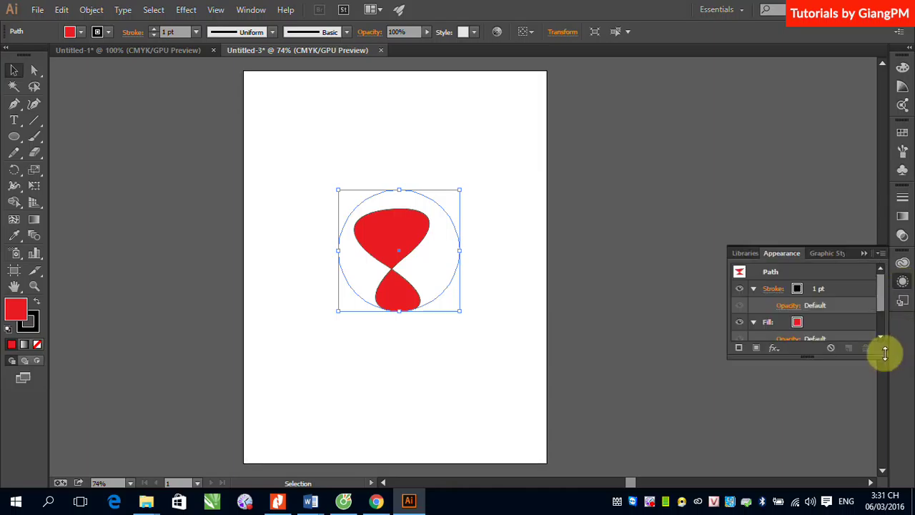
{"action": "left_click_drag", "start_coordinate": [882, 355], "coordinate": [878, 405]}
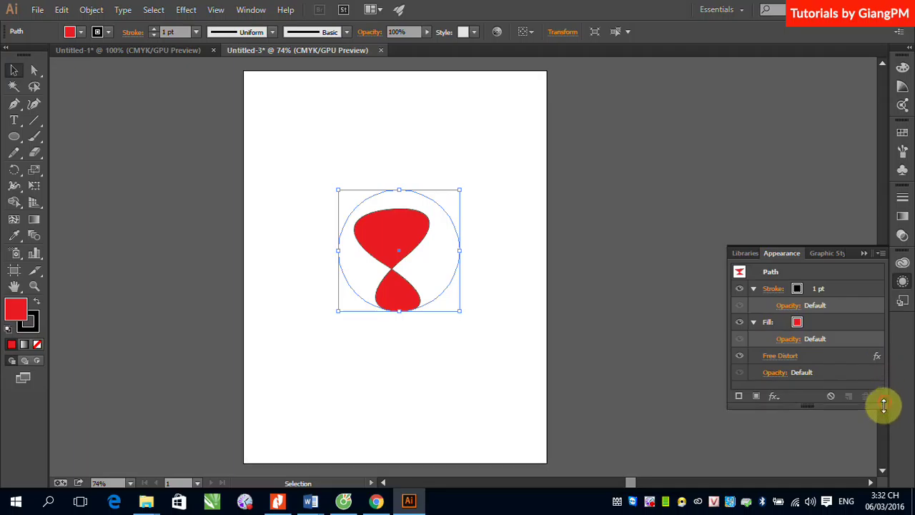
{"action": "left_click_drag", "start_coordinate": [882, 402], "coordinate": [879, 420]}
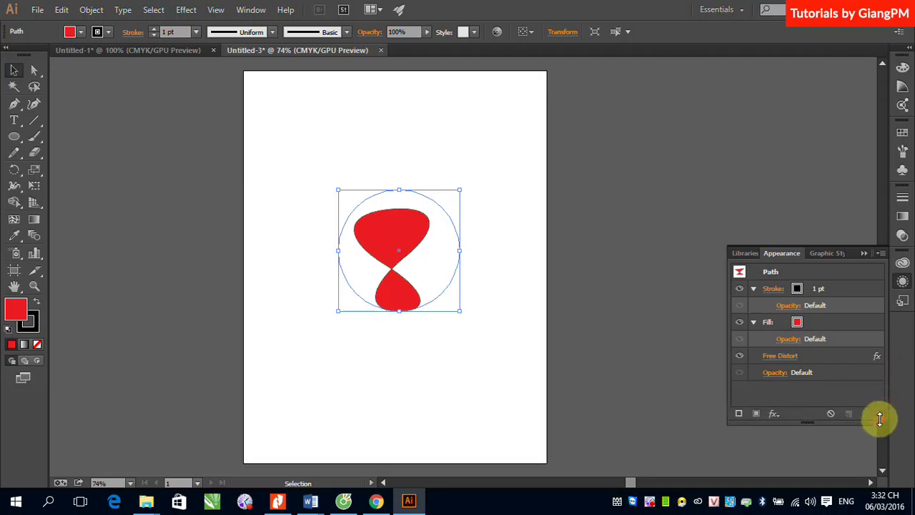
Turn the shape's Free Distort effect off and on twice to compare it with the original circle.
{"action": "left_click", "coordinate": [739, 356]}
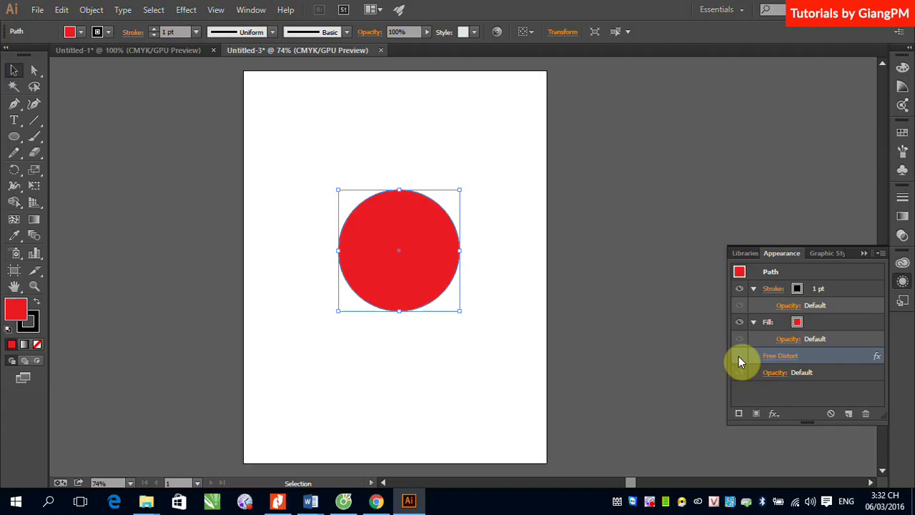
{"action": "left_click", "coordinate": [738, 356]}
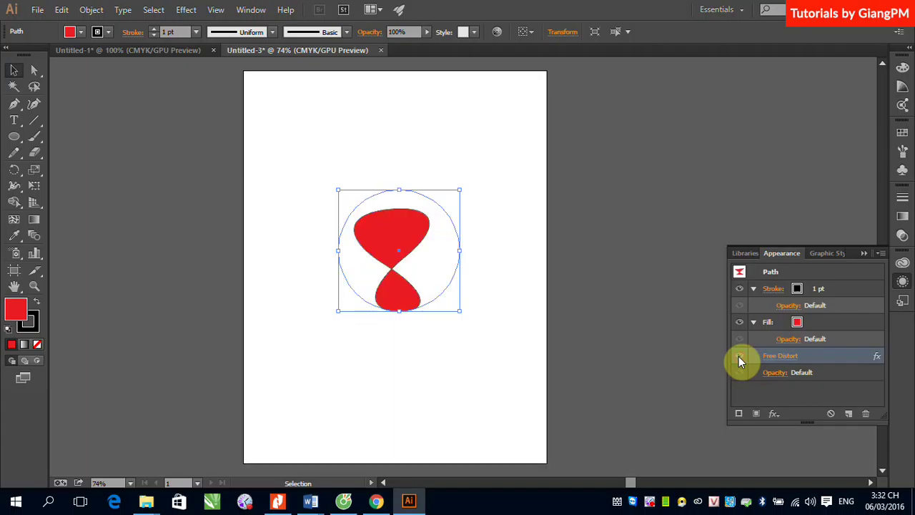
{"action": "left_click", "coordinate": [739, 356]}
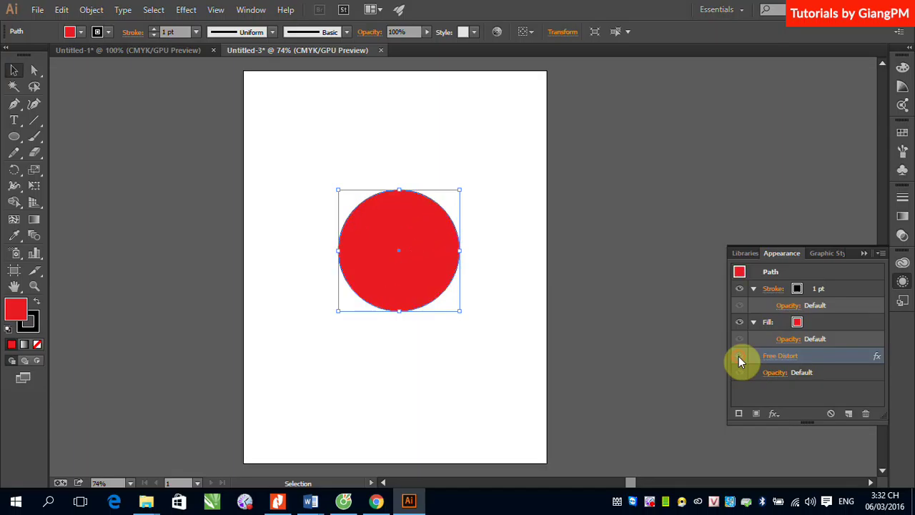
{"action": "left_click", "coordinate": [738, 356]}
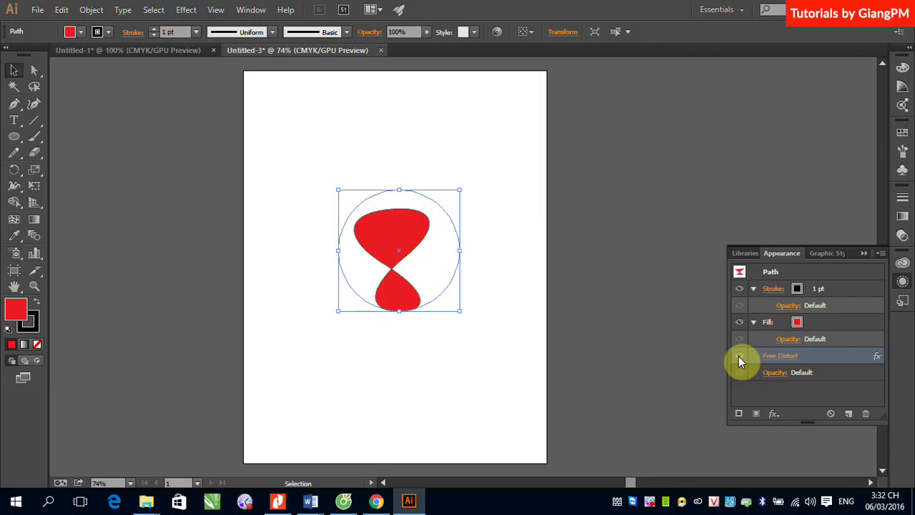
Edit the existing Free Distort effect, aligning the two crossed upper corners with the lower ones to make a symmetrical hourglass.
{"action": "left_click", "coordinate": [779, 356]}
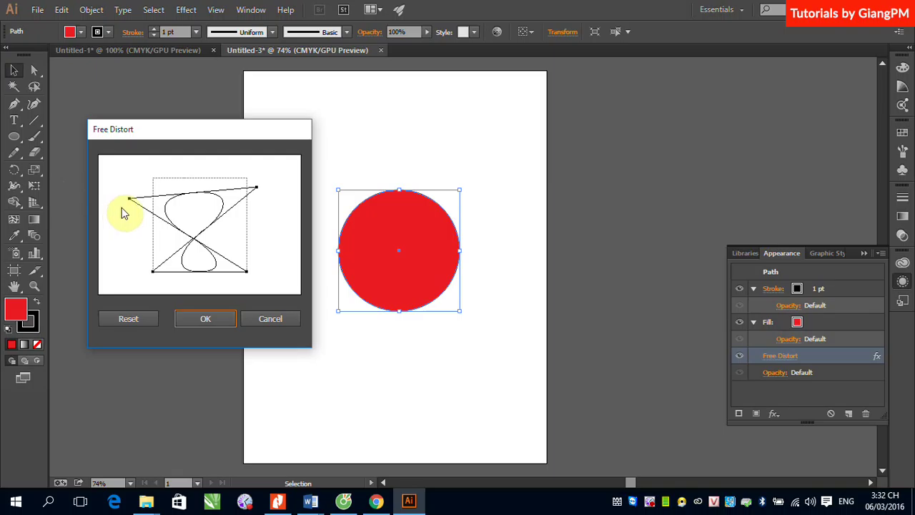
{"action": "left_click_drag", "start_coordinate": [131, 204], "coordinate": [152, 188]}
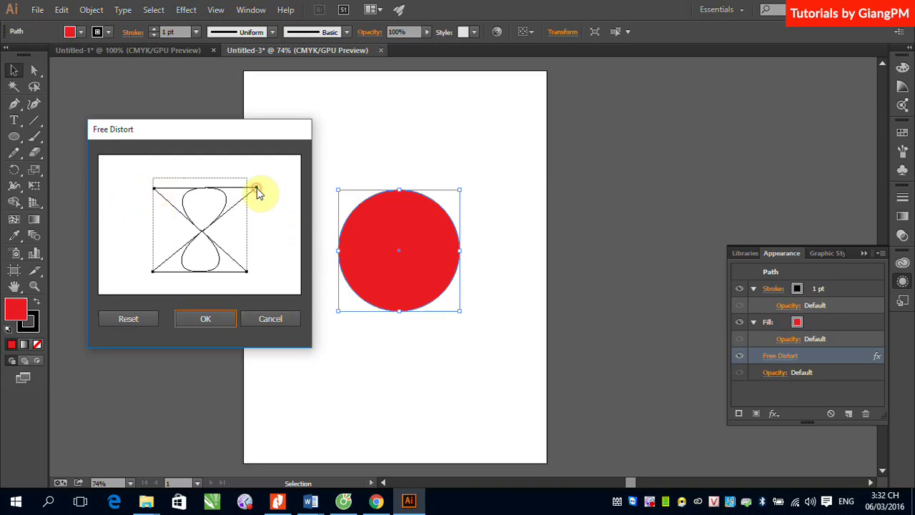
{"action": "left_click_drag", "start_coordinate": [257, 190], "coordinate": [246, 188]}
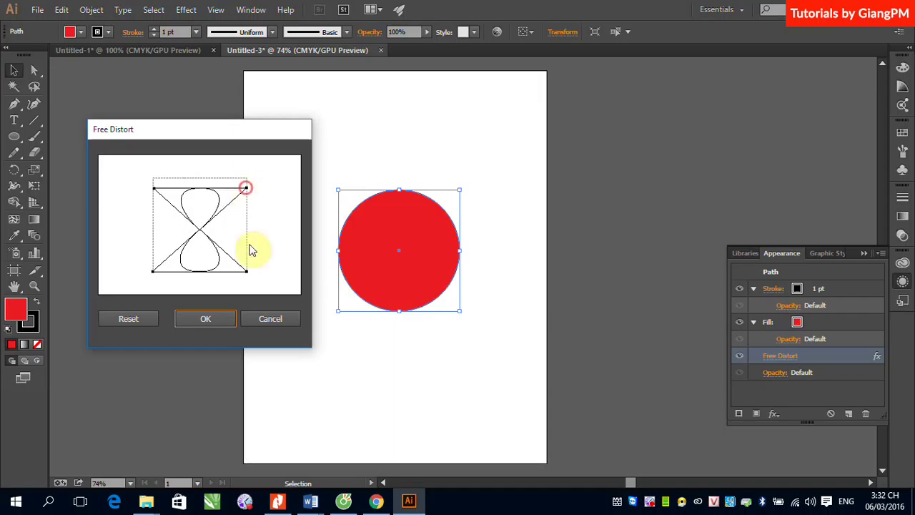
{"action": "left_click", "coordinate": [221, 323]}
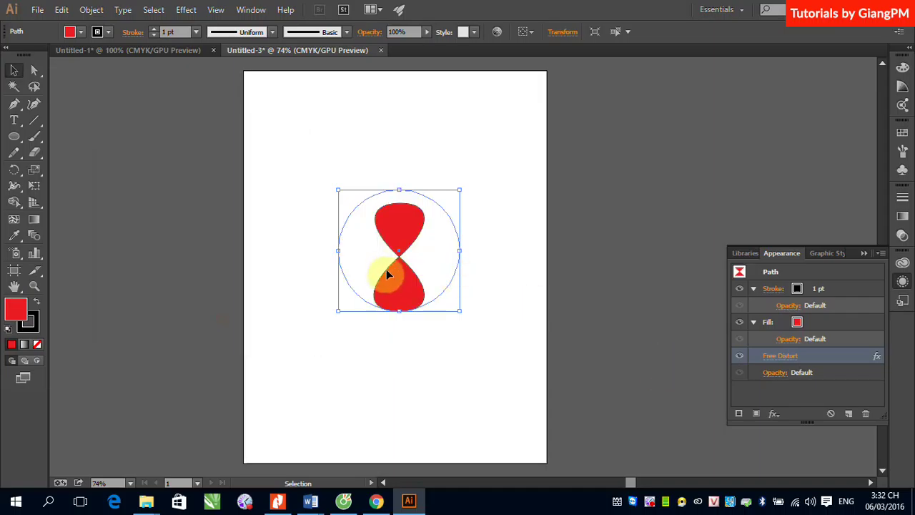
{"action": "left_click", "coordinate": [569, 325]}
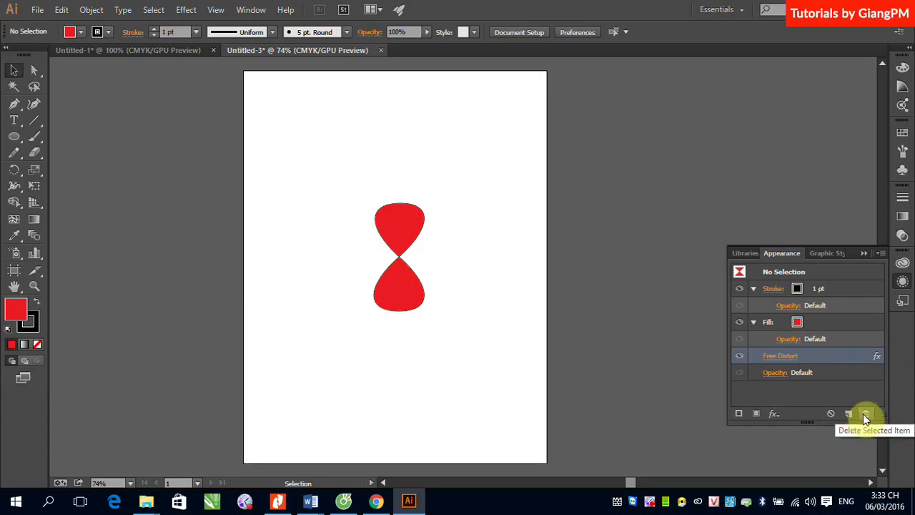
Delete the Free Distort effect from the hourglass shape's appearance attributes.
{"action": "left_click", "coordinate": [818, 353]}
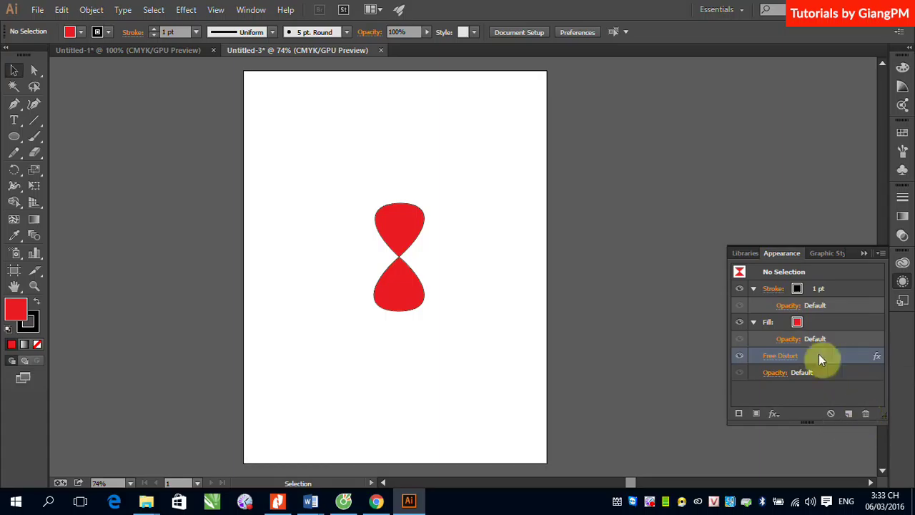
{"action": "left_click", "coordinate": [866, 414]}
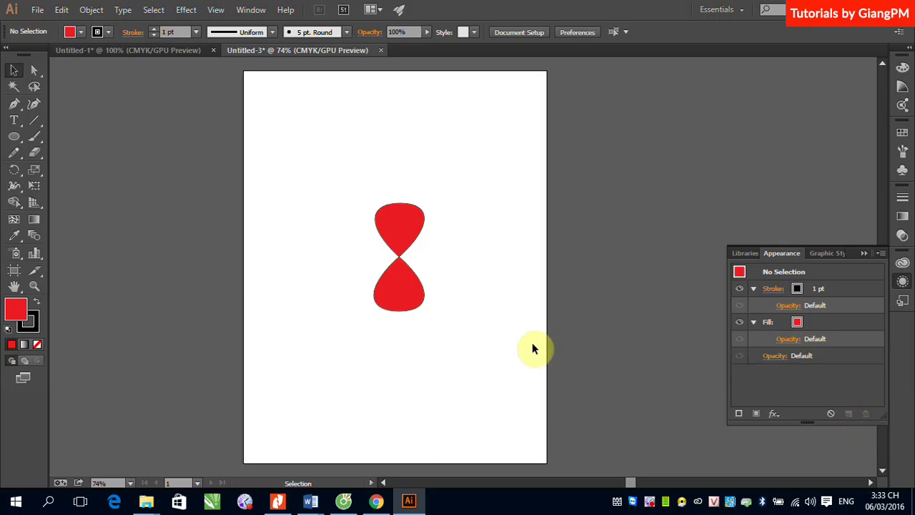
{"action": "left_click", "coordinate": [400, 247]}
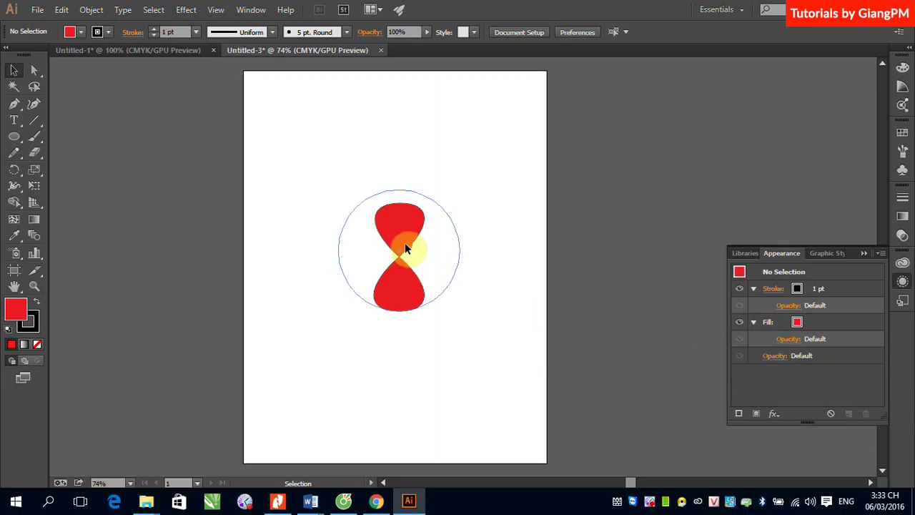
{"action": "left_click", "coordinate": [813, 358]}
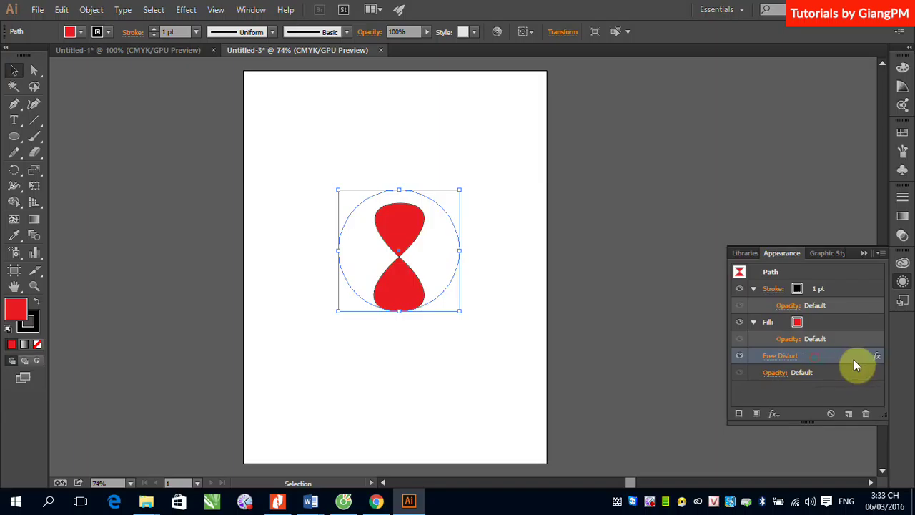
{"action": "left_click", "coordinate": [866, 414]}
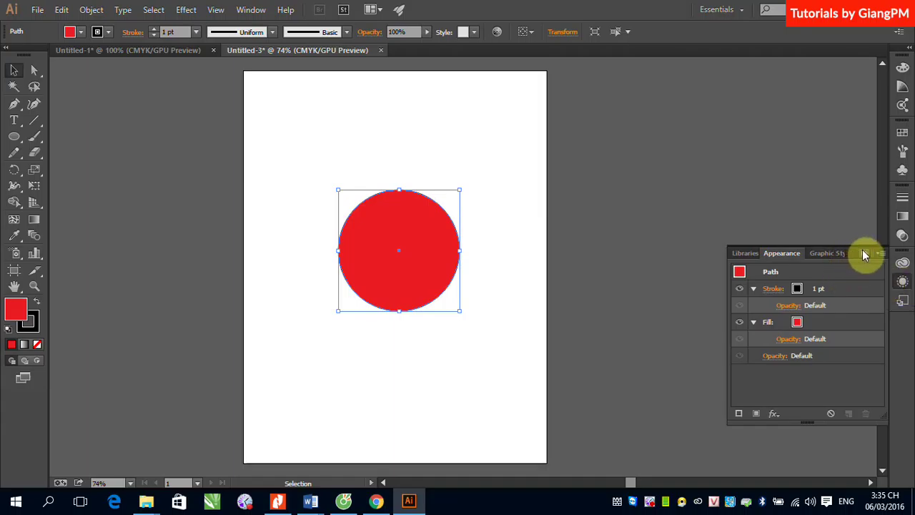
{"action": "left_click", "coordinate": [185, 10]}
{"action": "mouse_move", "coordinate": [206, 163]}
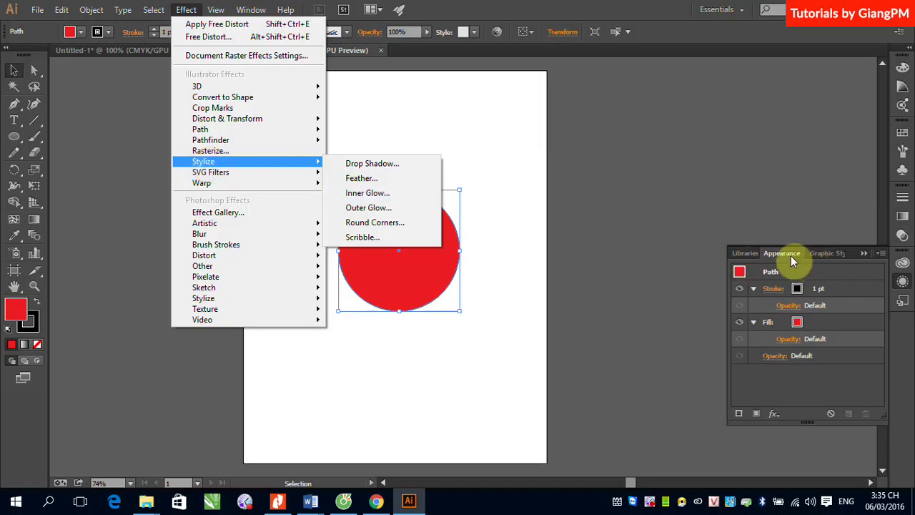
{"action": "left_click", "coordinate": [605, 185]}
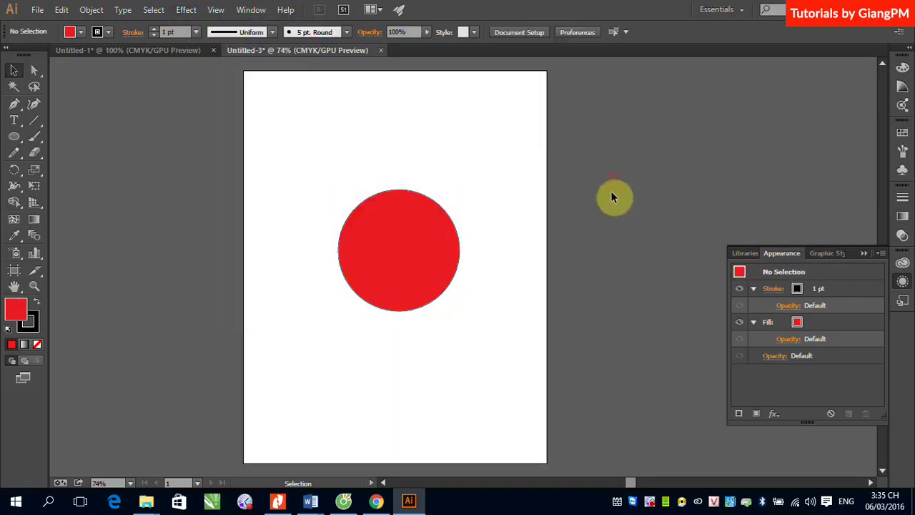
Start a Pucker & Bloat effect on the red circle with preview on and try a bloat of 43%.
{"action": "left_click", "coordinate": [405, 254]}
{"action": "left_click", "coordinate": [195, 11]}
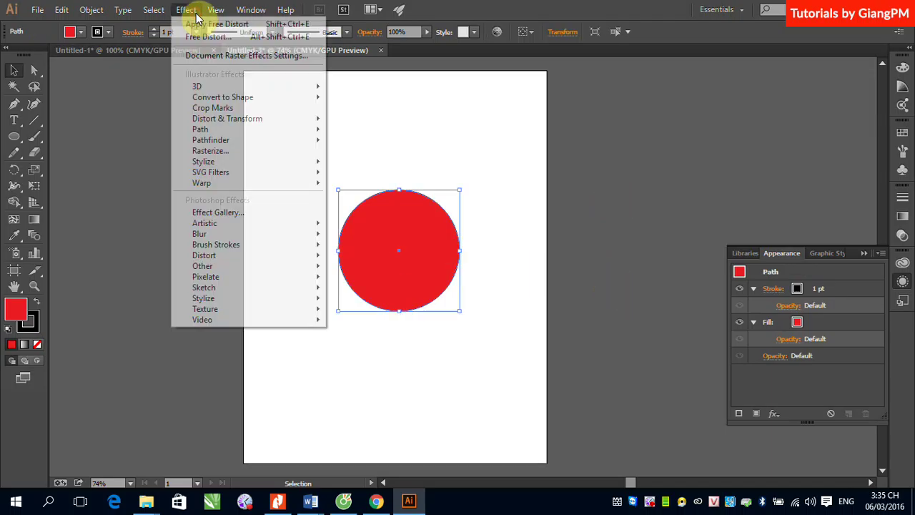
{"action": "mouse_move", "coordinate": [236, 119]}
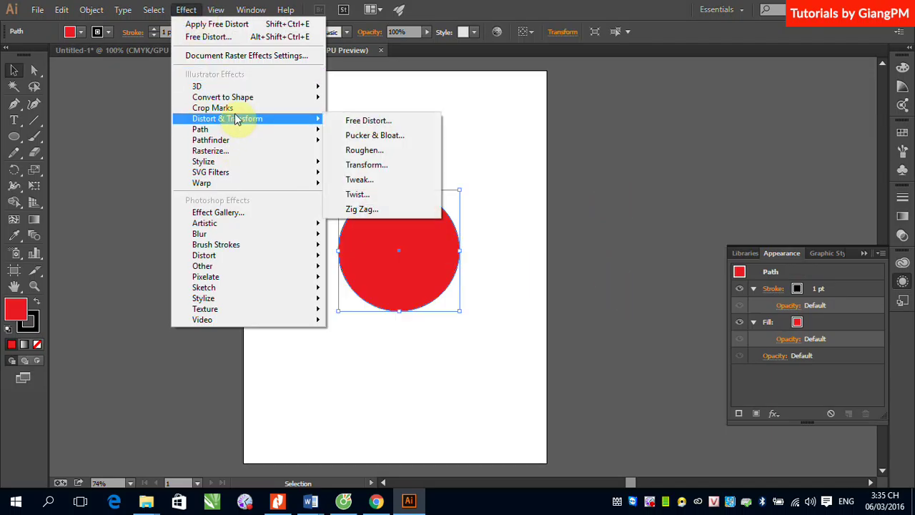
{"action": "left_click", "coordinate": [414, 135]}
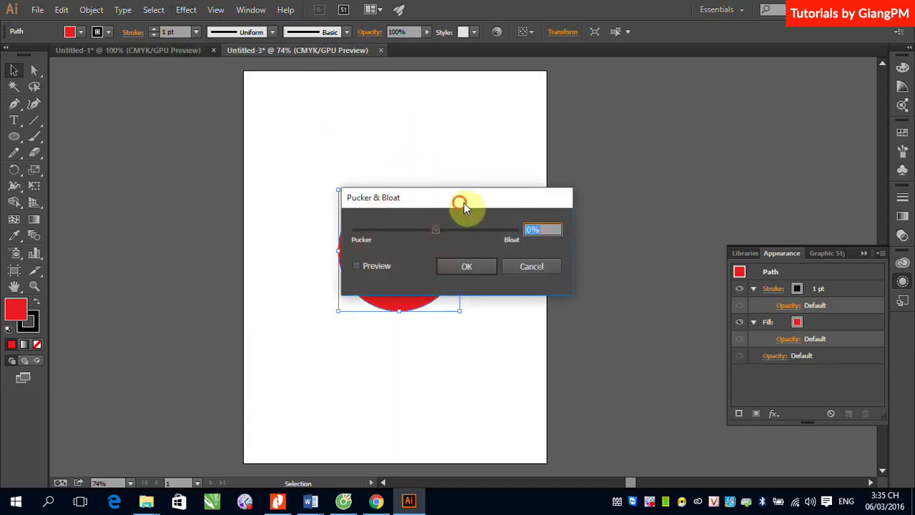
{"action": "left_click_drag", "start_coordinate": [464, 207], "coordinate": [636, 118]}
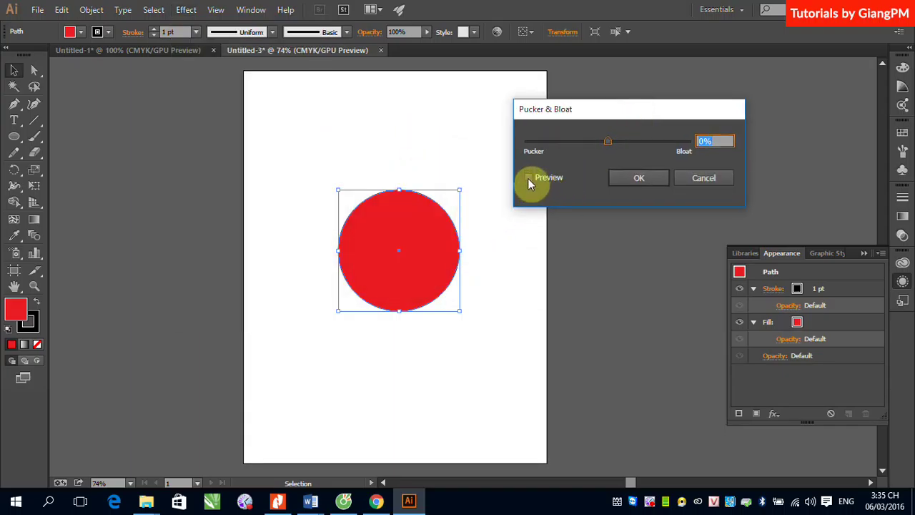
{"action": "left_click", "coordinate": [528, 177]}
{"action": "left_click_drag", "start_coordinate": [610, 142], "coordinate": [627, 138]}
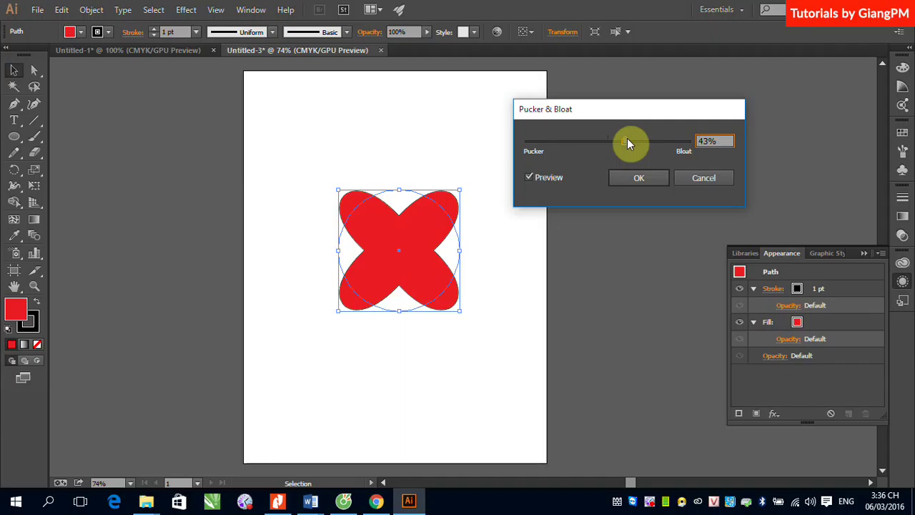
Try a pucker of -115%, then apply the Pucker & Bloat effect at -67% to form a four-pointed star.
{"action": "left_click_drag", "start_coordinate": [626, 138], "coordinate": [563, 142]}
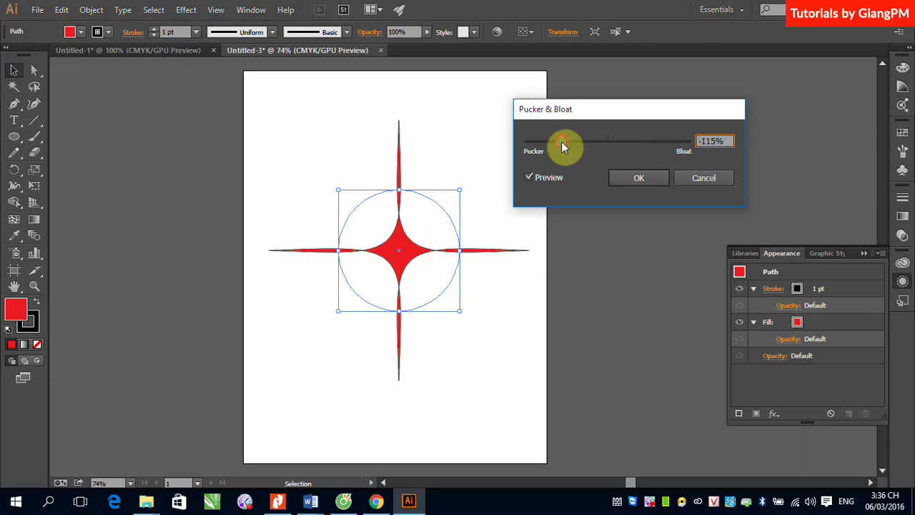
{"action": "left_click_drag", "start_coordinate": [562, 142], "coordinate": [581, 140]}
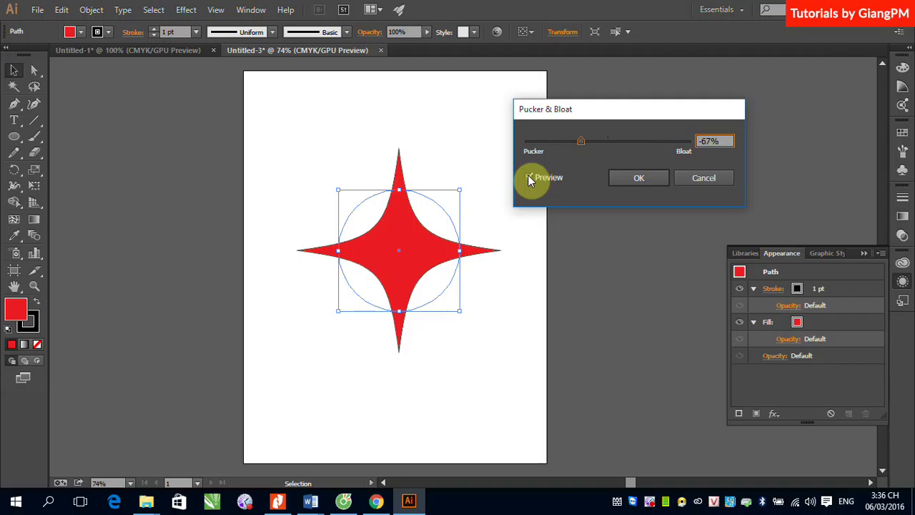
{"action": "left_click", "coordinate": [633, 178]}
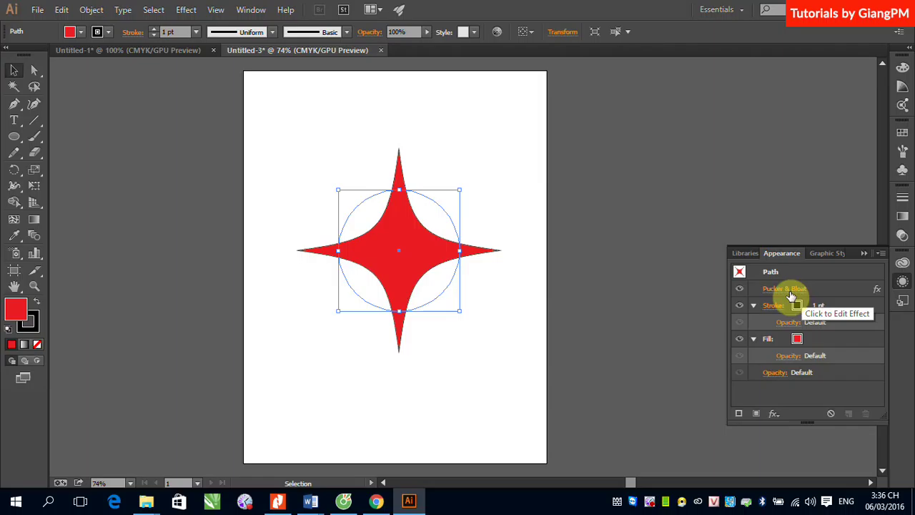
Delete the Pucker & Bloat effect from the star shape's appearance attributes.
{"action": "left_click", "coordinate": [831, 293]}
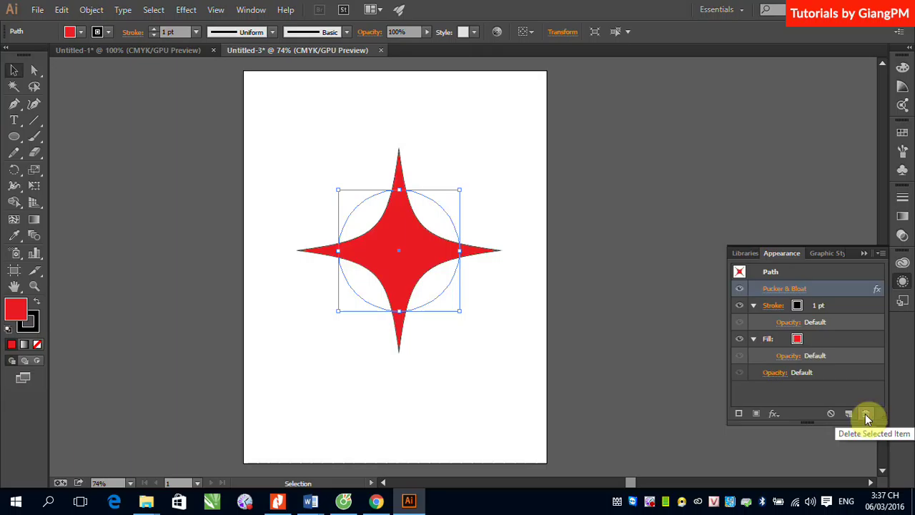
{"action": "left_click", "coordinate": [865, 413]}
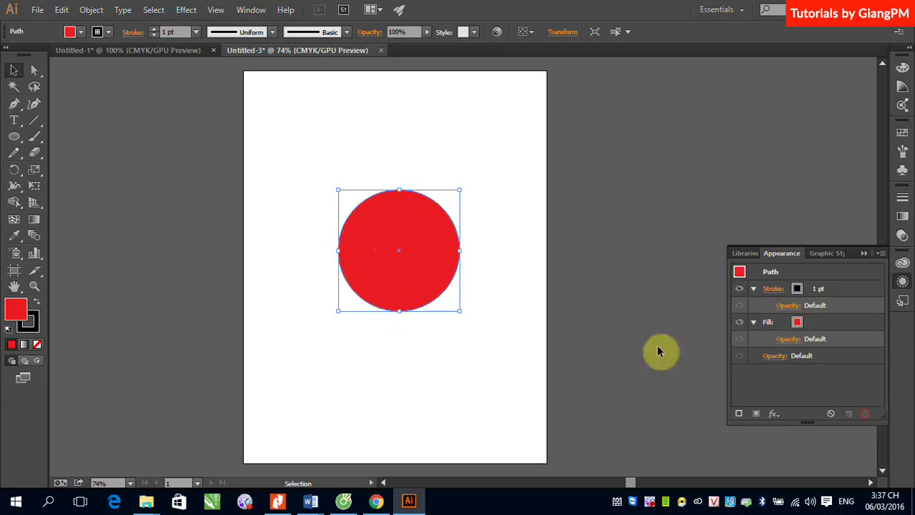
Preview a Roughen effect on the circle with size 16%, trying a detail of 21/in before setting it to 8/in.
{"action": "left_click", "coordinate": [192, 11]}
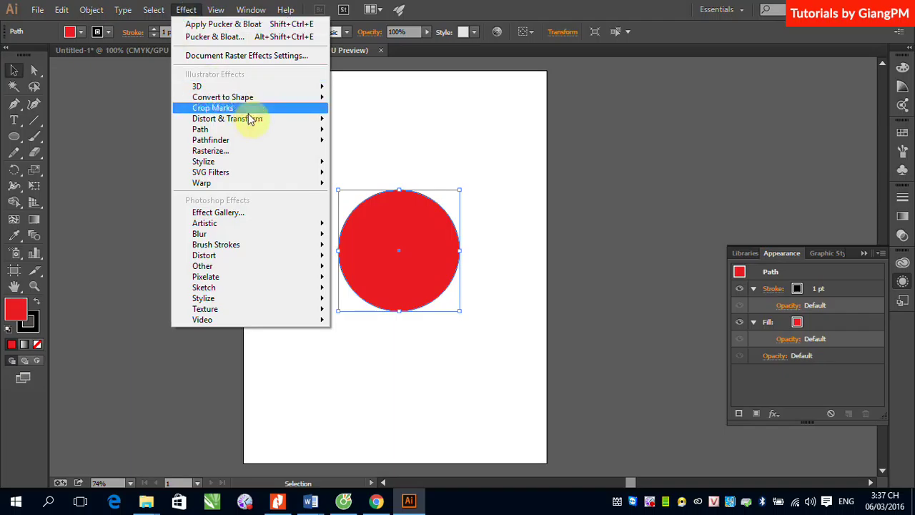
{"action": "mouse_move", "coordinate": [255, 119]}
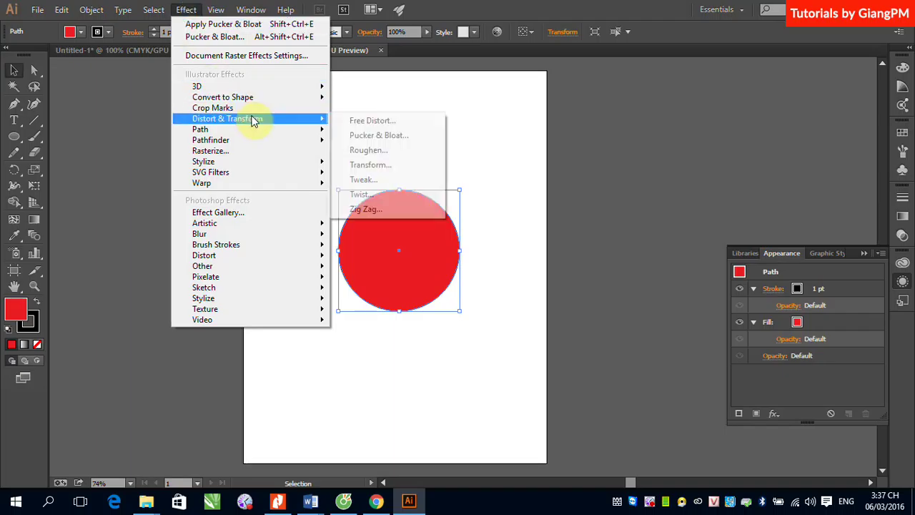
{"action": "left_click", "coordinate": [390, 154]}
{"action": "left_click_drag", "start_coordinate": [497, 151], "coordinate": [652, 92]}
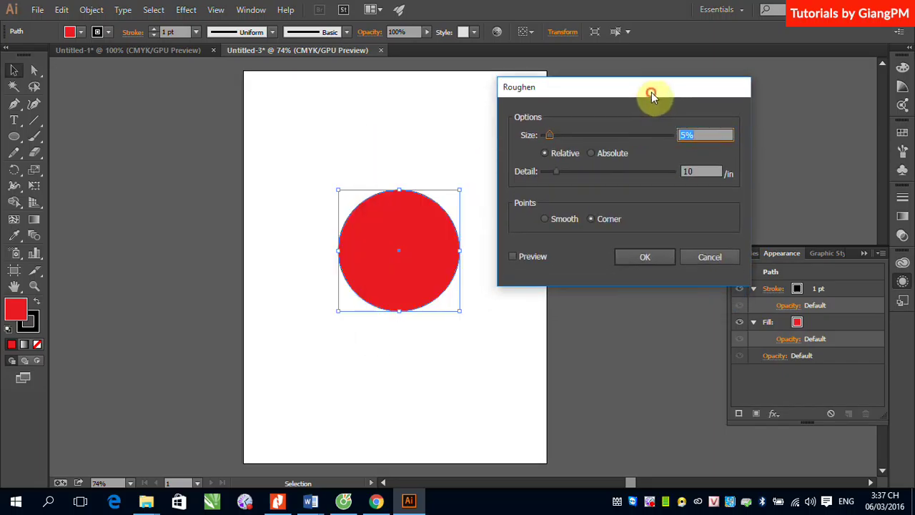
{"action": "left_click", "coordinate": [509, 260]}
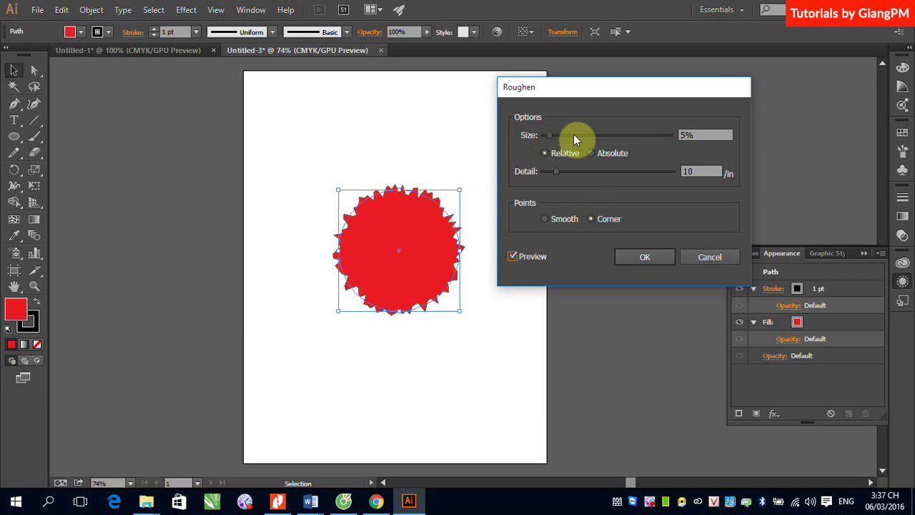
{"action": "left_click_drag", "start_coordinate": [548, 136], "coordinate": [565, 135]}
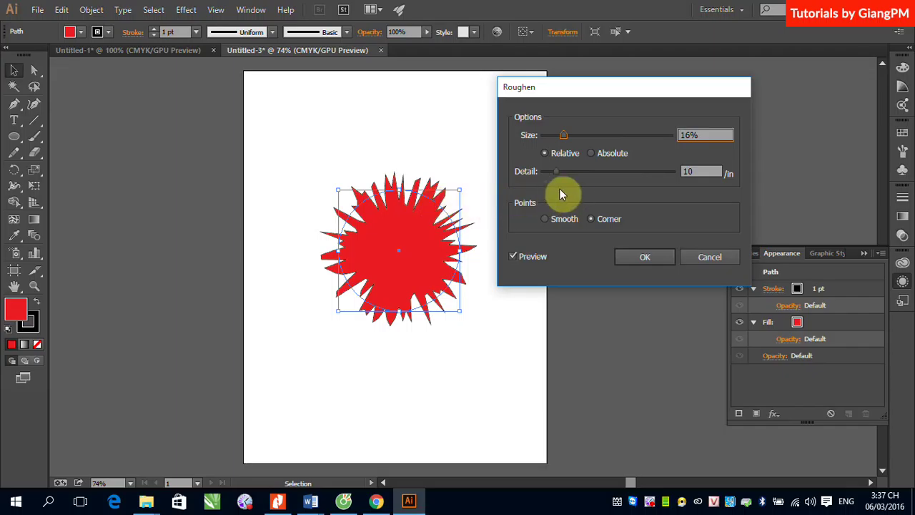
{"action": "left_click_drag", "start_coordinate": [558, 173], "coordinate": [572, 171]}
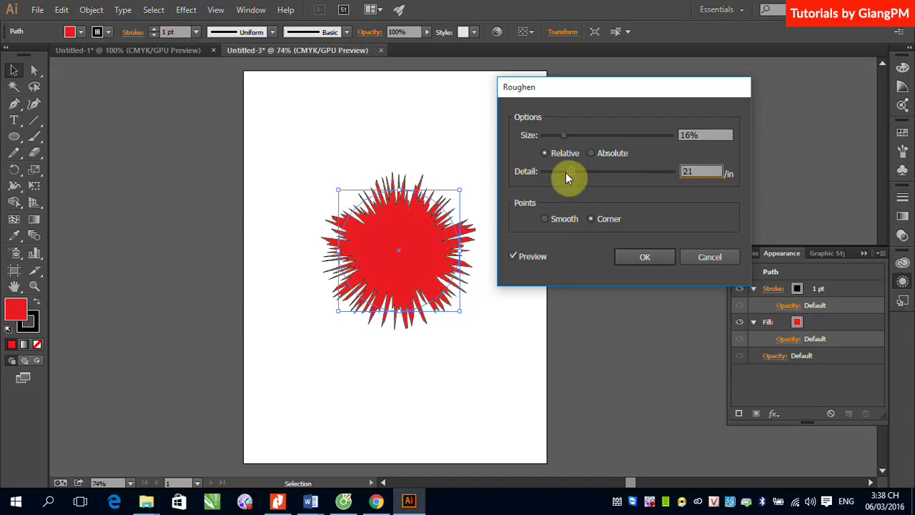
{"action": "left_click_drag", "start_coordinate": [571, 171], "coordinate": [552, 172]}
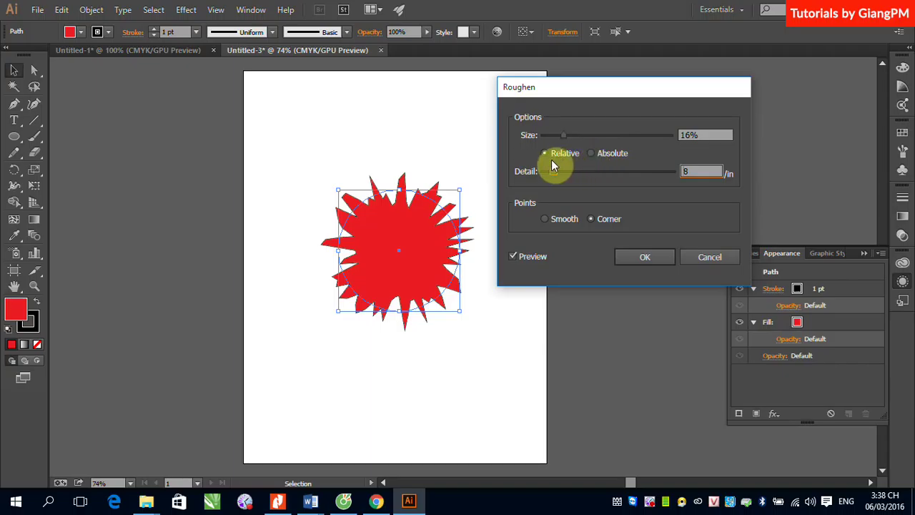
Compare Absolute with Relative size and Smooth with Corner points, and apply Roughen using Relative and Corner.
{"action": "left_click", "coordinate": [591, 153]}
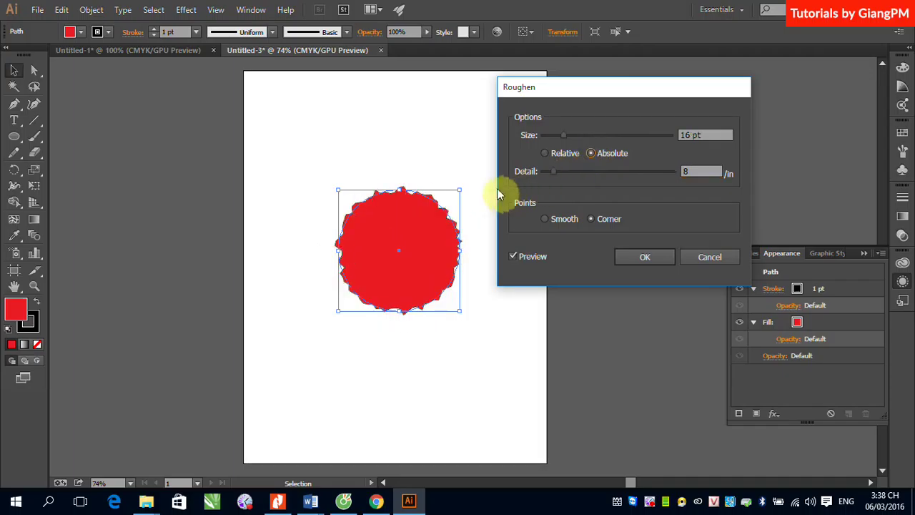
{"action": "left_click", "coordinate": [432, 201]}
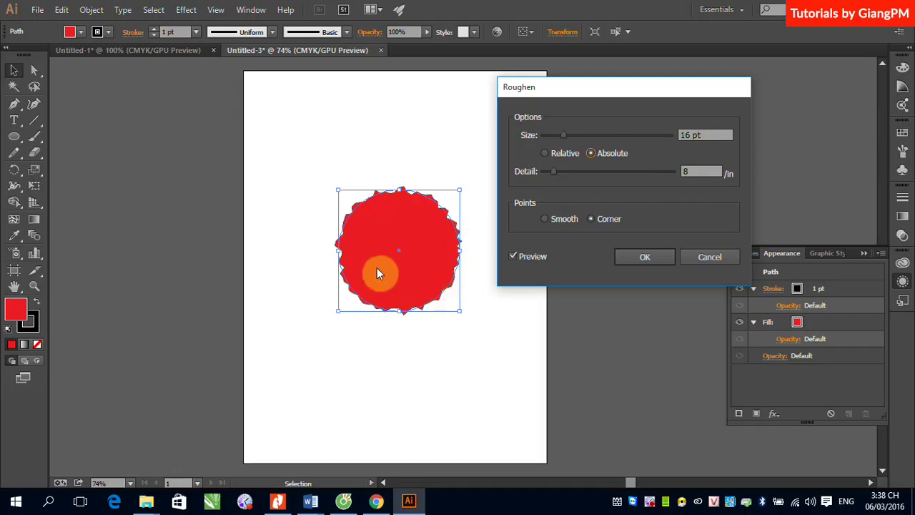
{"action": "left_click", "coordinate": [544, 153]}
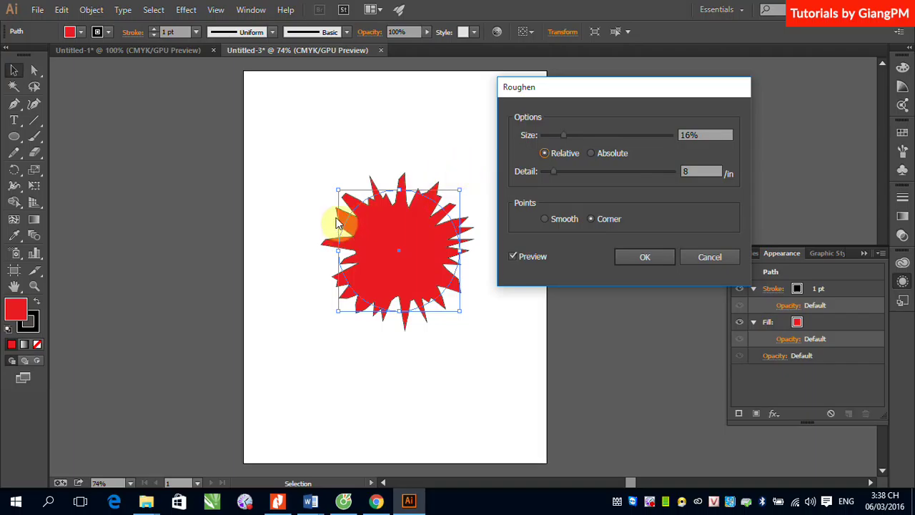
{"action": "left_click", "coordinate": [545, 220]}
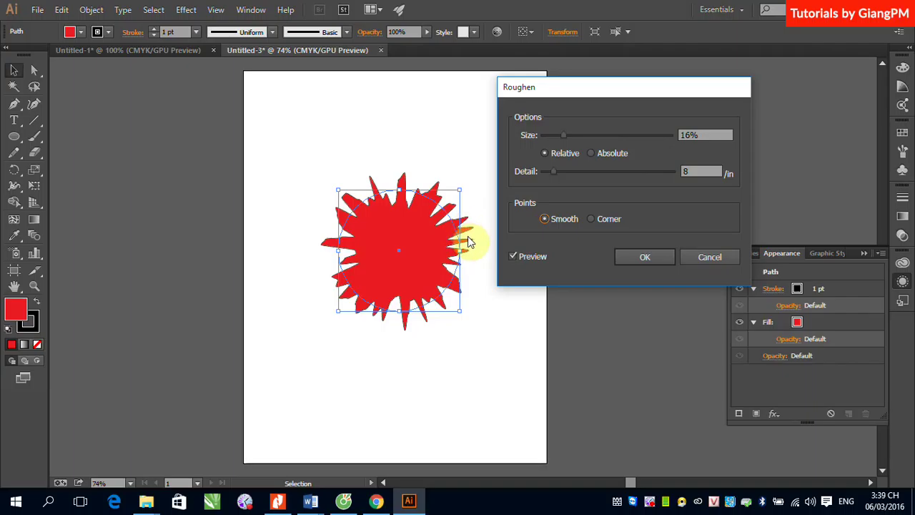
{"action": "left_click", "coordinate": [590, 218]}
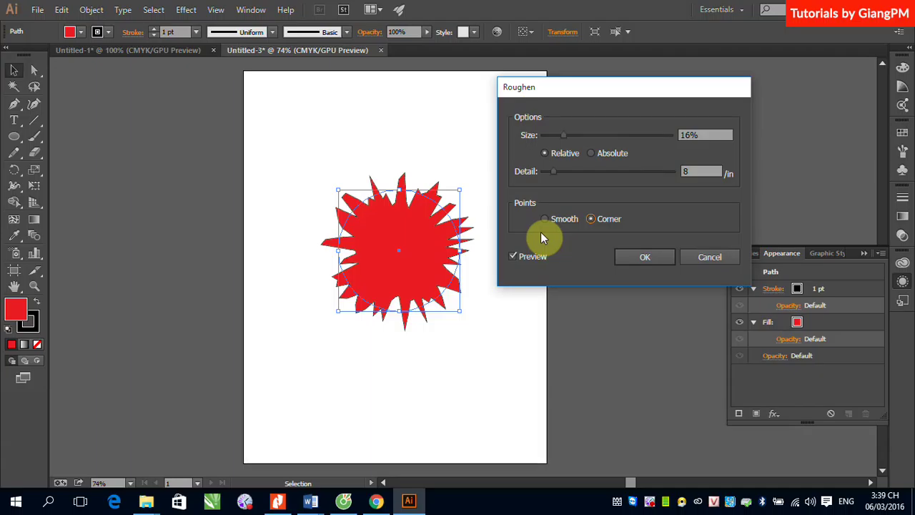
{"action": "left_click", "coordinate": [642, 257]}
{"action": "left_click", "coordinate": [658, 257]}
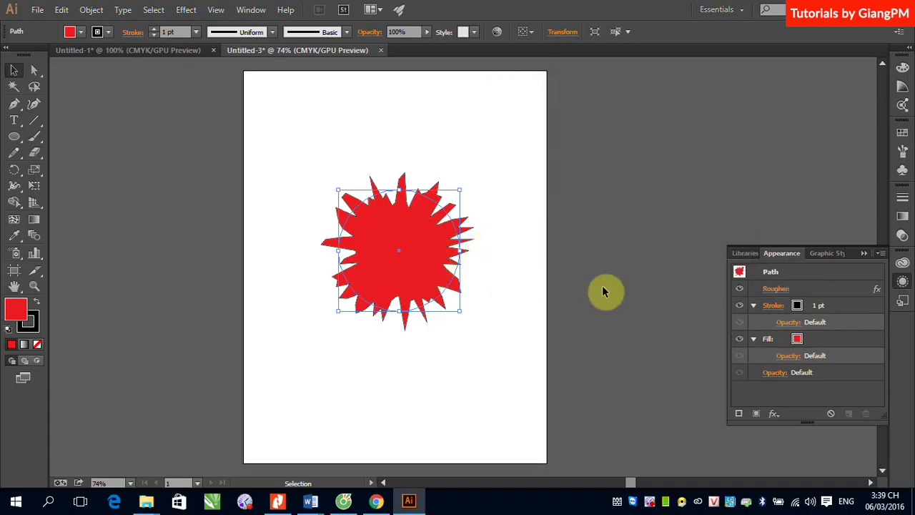
Delete the Roughen effect from the spiky shape's appearance attributes.
{"action": "left_click", "coordinate": [809, 288]}
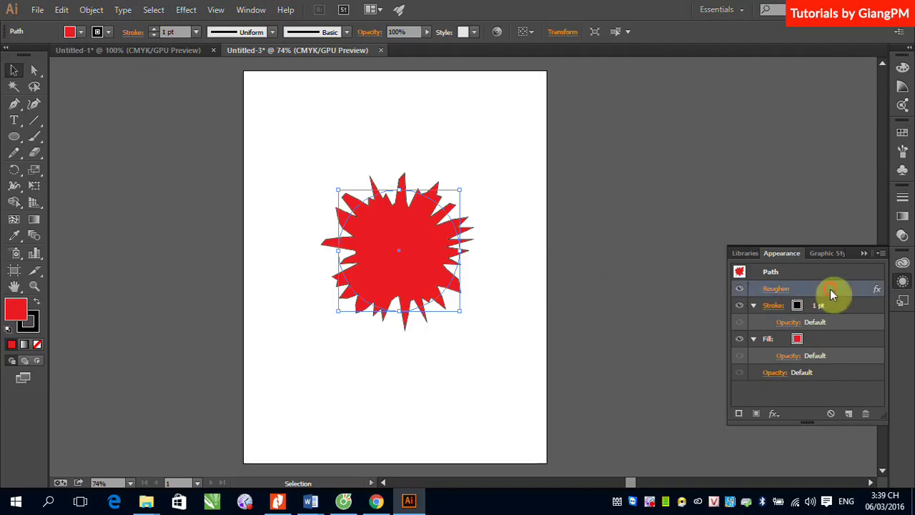
{"action": "left_click", "coordinate": [864, 413]}
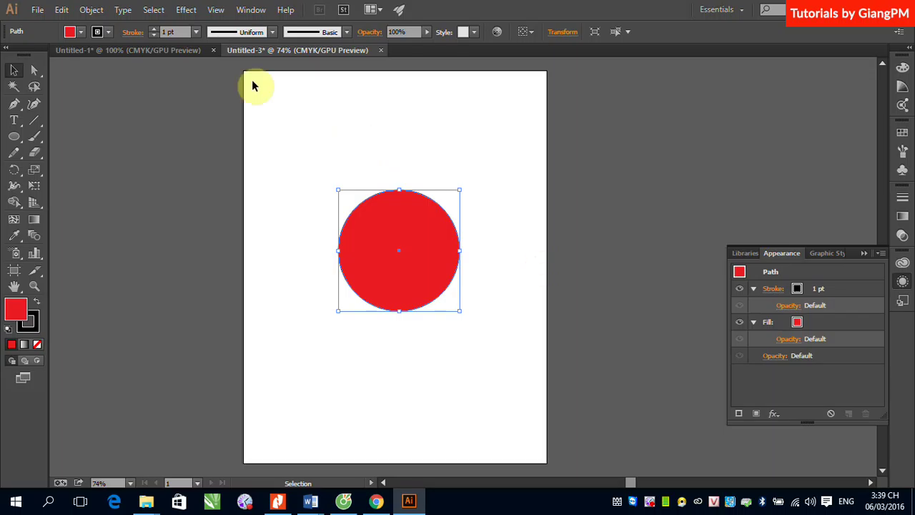
Start a Tweak effect on the circle with preview on and set the horizontal amount to 44%.
{"action": "left_click", "coordinate": [189, 10]}
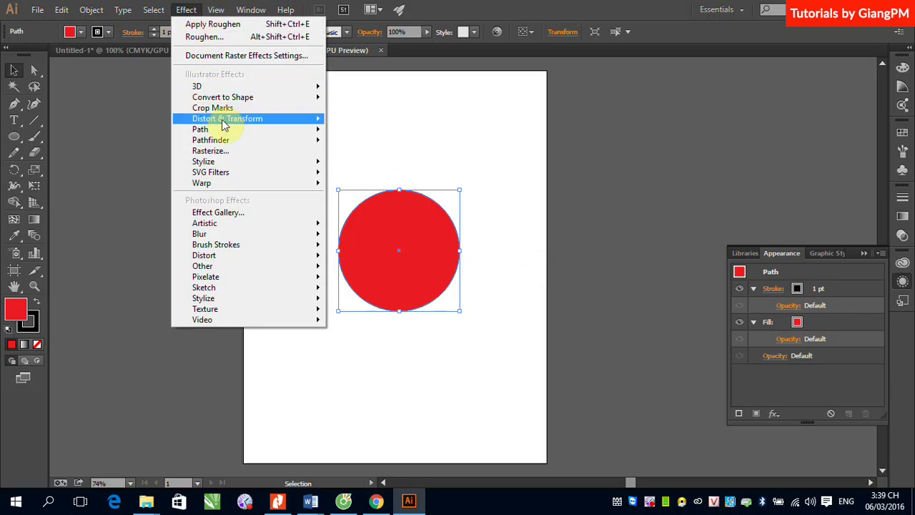
{"action": "mouse_move", "coordinate": [218, 121]}
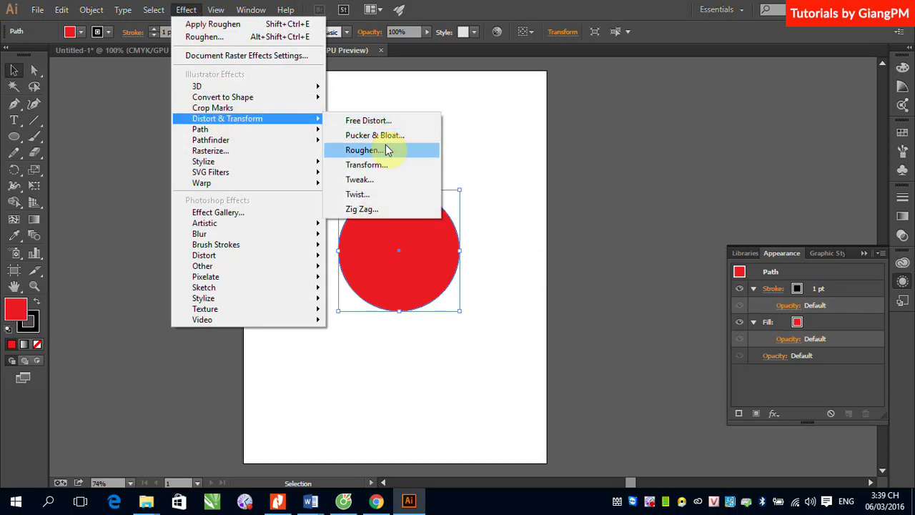
{"action": "left_click", "coordinate": [373, 180]}
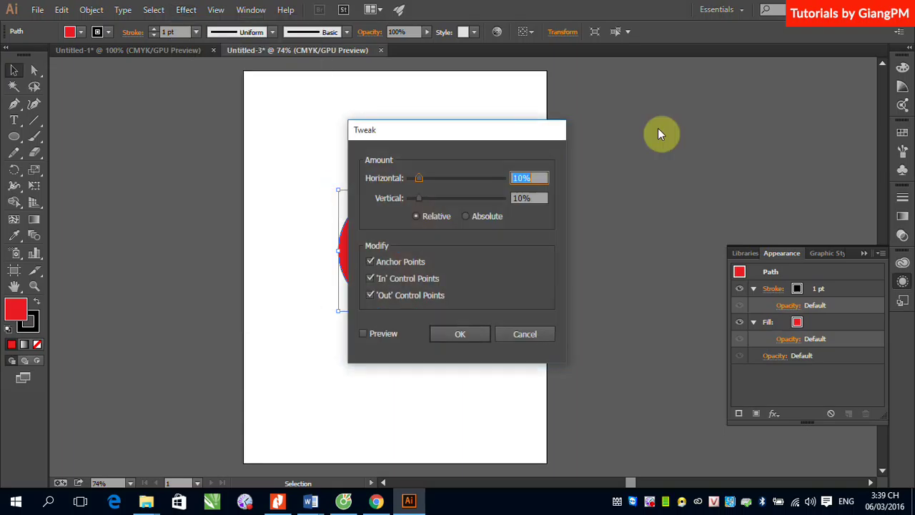
{"action": "left_click_drag", "start_coordinate": [476, 129], "coordinate": [625, 77]}
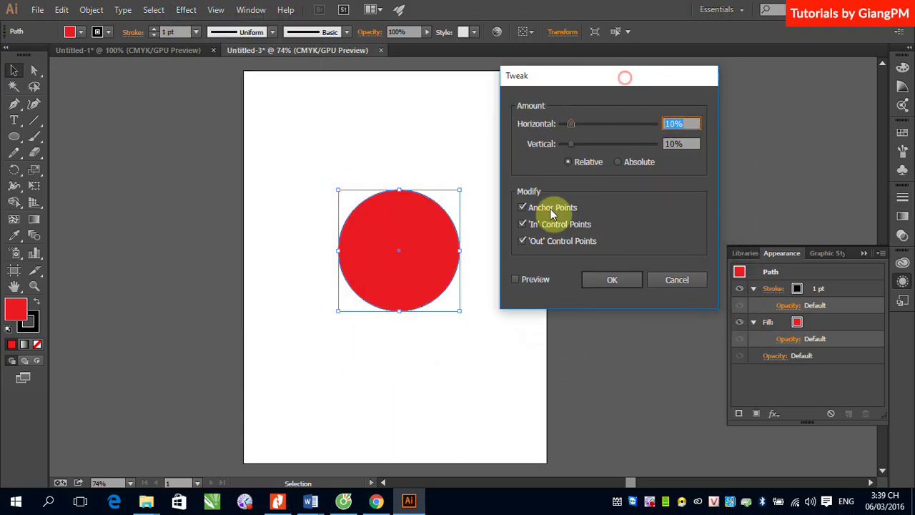
{"action": "left_click", "coordinate": [514, 280]}
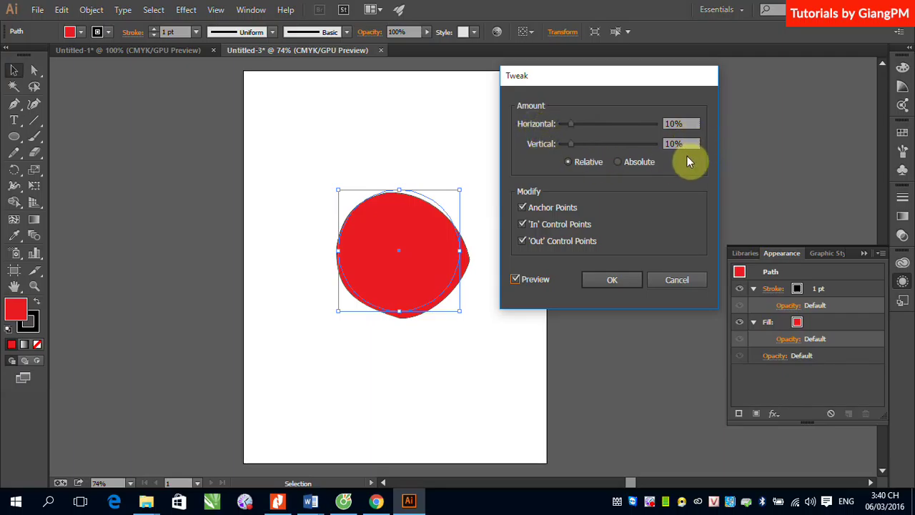
{"action": "left_click_drag", "start_coordinate": [571, 124], "coordinate": [601, 123]}
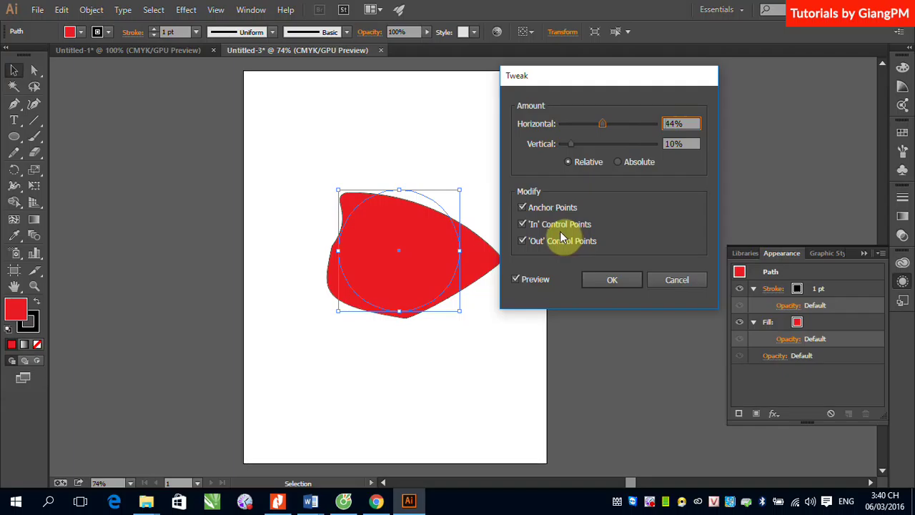
Compare the Tweak preview with the anchor, 'In' and 'Out' control point options toggled, try Absolute amounts, and cancel the effect.
{"action": "left_click", "coordinate": [523, 243]}
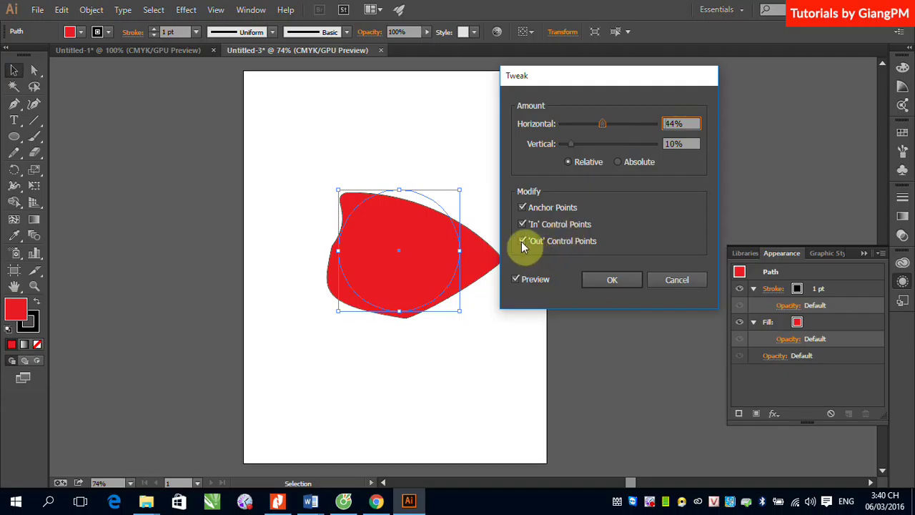
{"action": "left_click", "coordinate": [523, 224]}
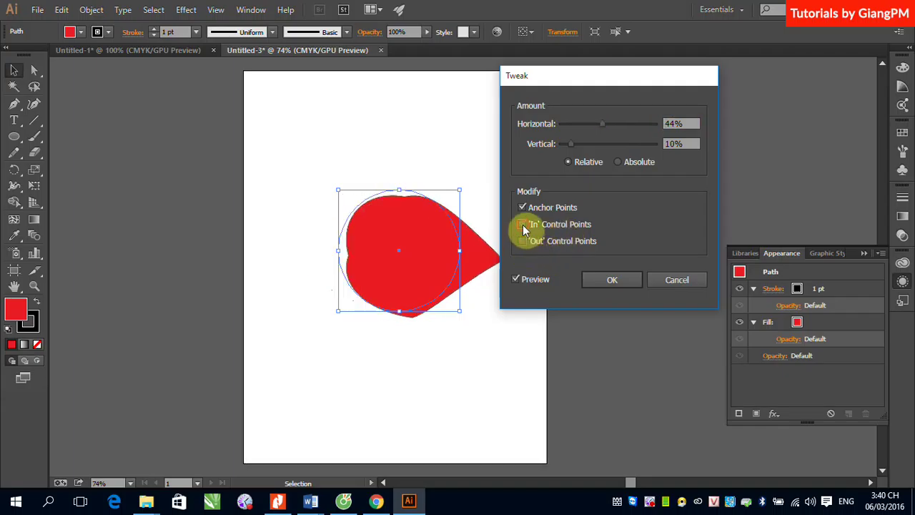
{"action": "left_click", "coordinate": [522, 208]}
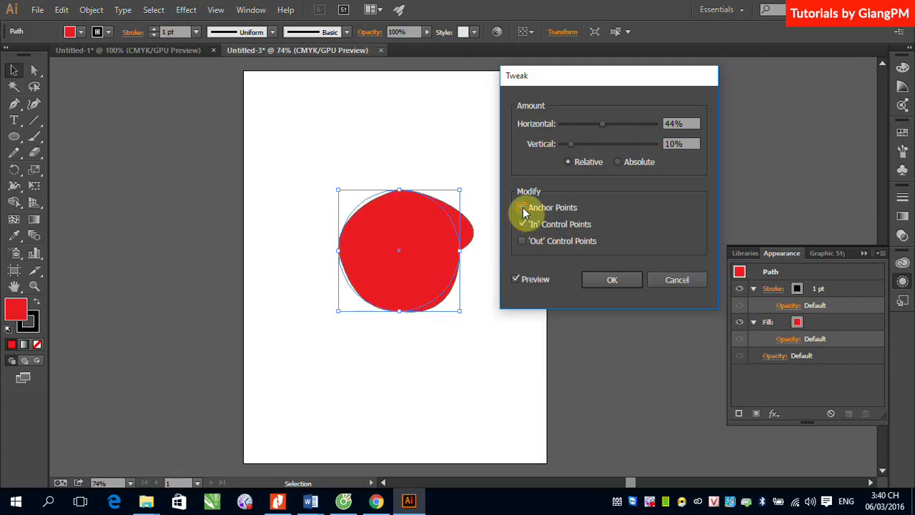
{"action": "left_click", "coordinate": [522, 208]}
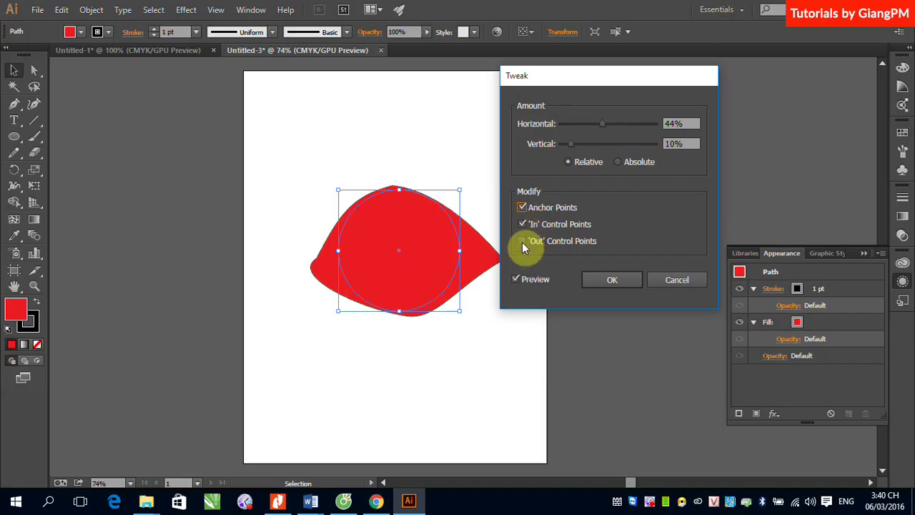
{"action": "left_click", "coordinate": [522, 241]}
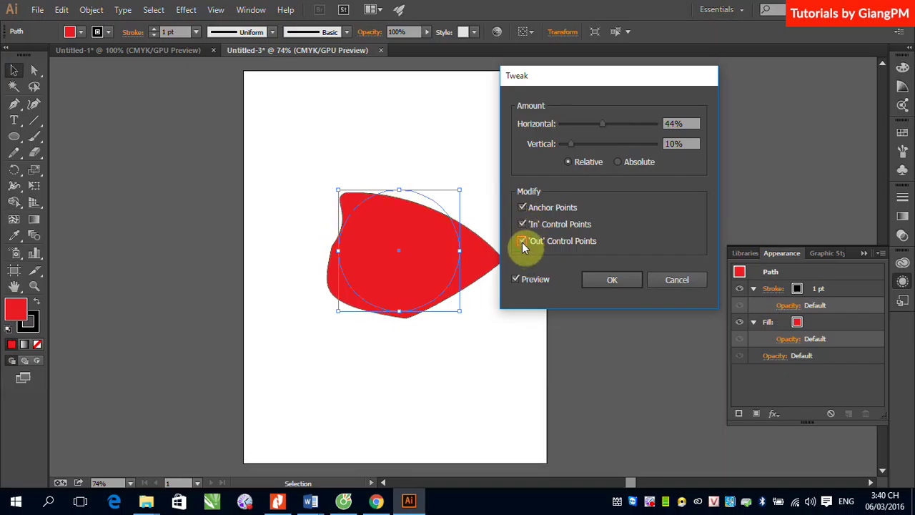
{"action": "left_click", "coordinate": [618, 162]}
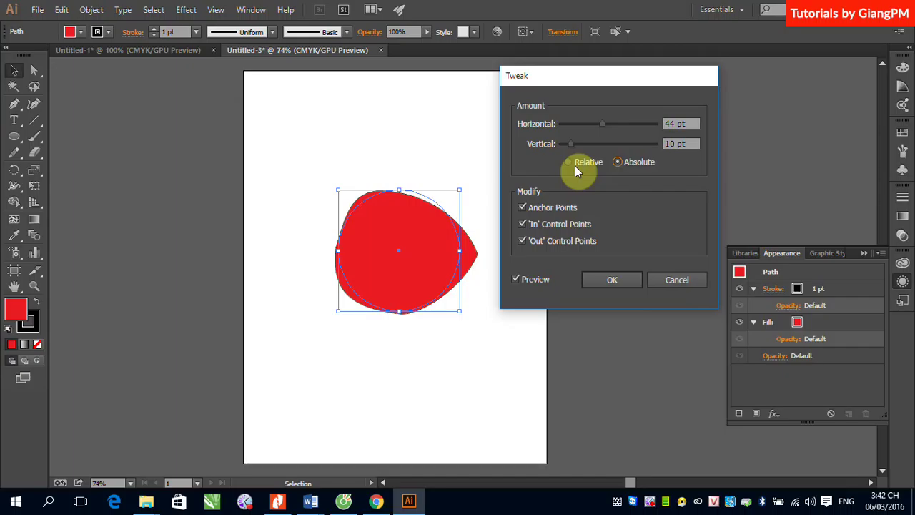
{"action": "left_click", "coordinate": [676, 279]}
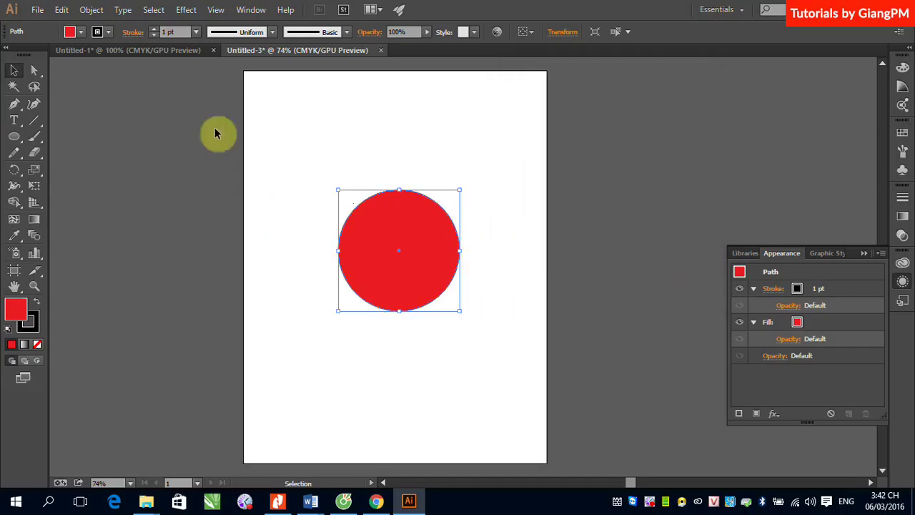
Add a letter A as point text enlarged to about 396 pt, and move the red circle off the artboard beside it.
{"action": "left_click", "coordinate": [14, 121]}
{"action": "left_click", "coordinate": [287, 143]}
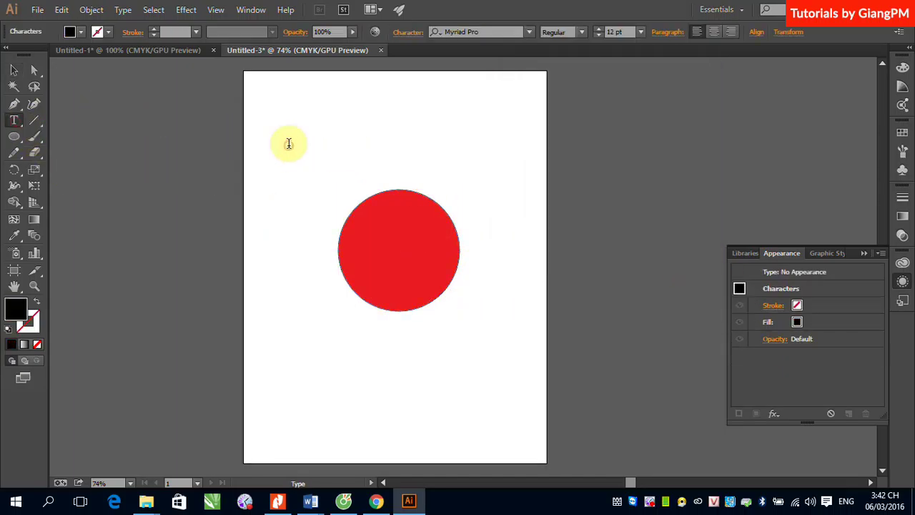
{"action": "left_click", "coordinate": [16, 70]}
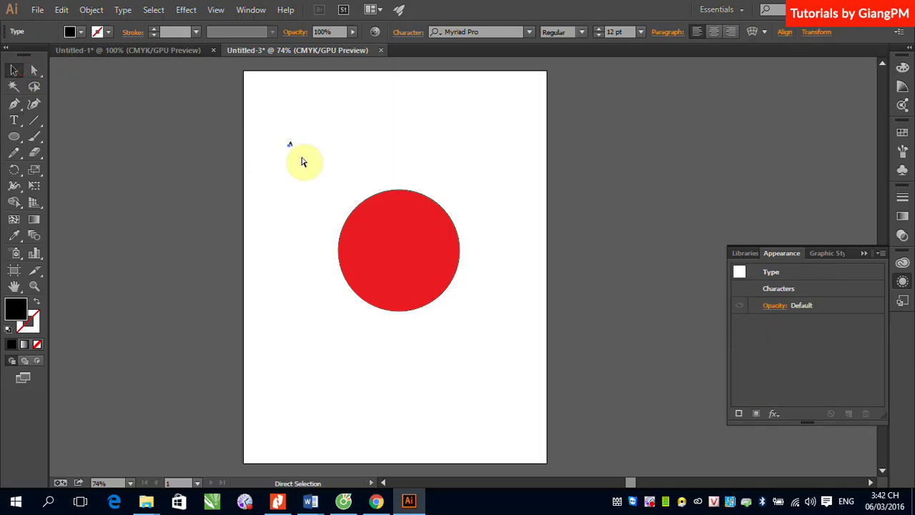
{"action": "left_click_drag", "start_coordinate": [295, 150], "coordinate": [495, 372]}
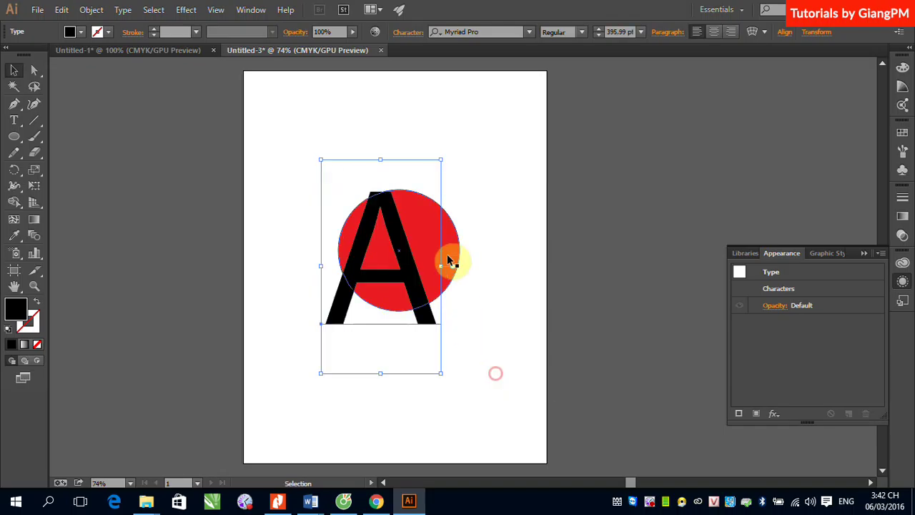
{"action": "left_click_drag", "start_coordinate": [450, 250], "coordinate": [679, 199]}
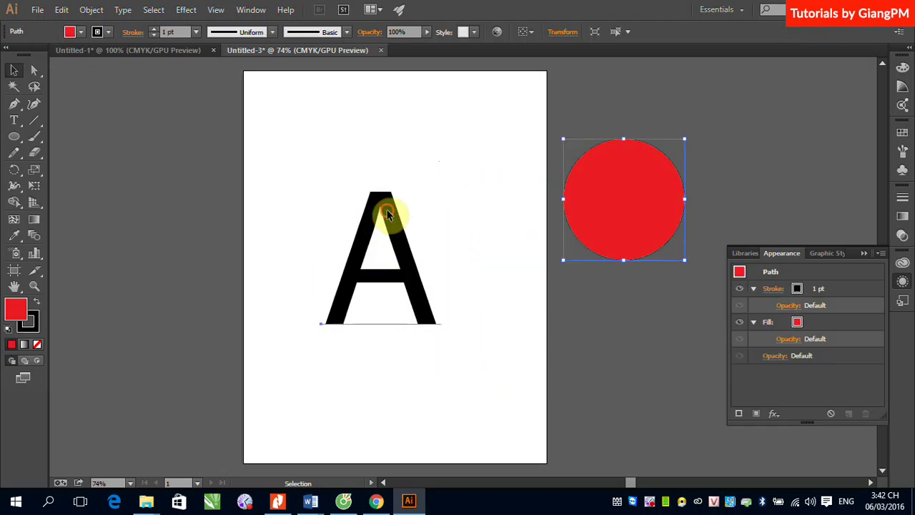
Apply a Tweak effect to the letter A with preview on, Relative amounts of 28% horizontal and 2% vertical, and all point options enabled.
{"action": "left_click", "coordinate": [387, 213]}
{"action": "left_click", "coordinate": [187, 9]}
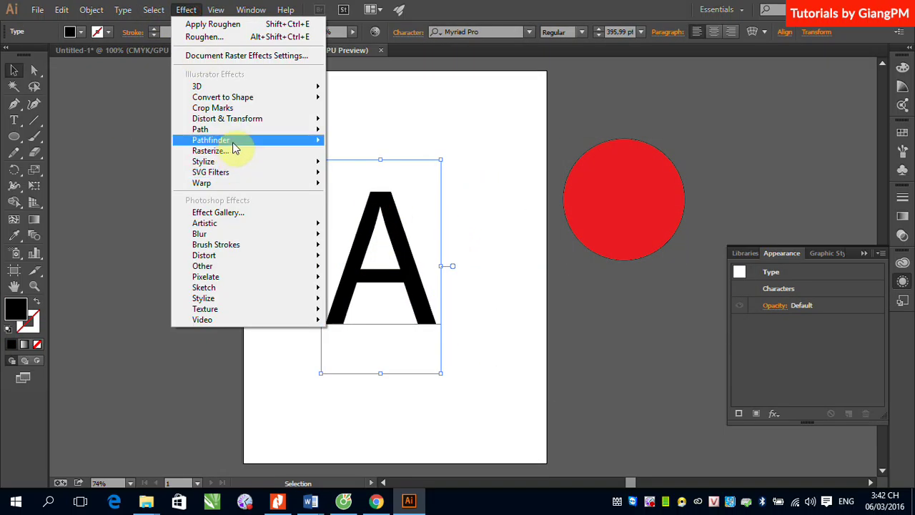
{"action": "left_click", "coordinate": [249, 120]}
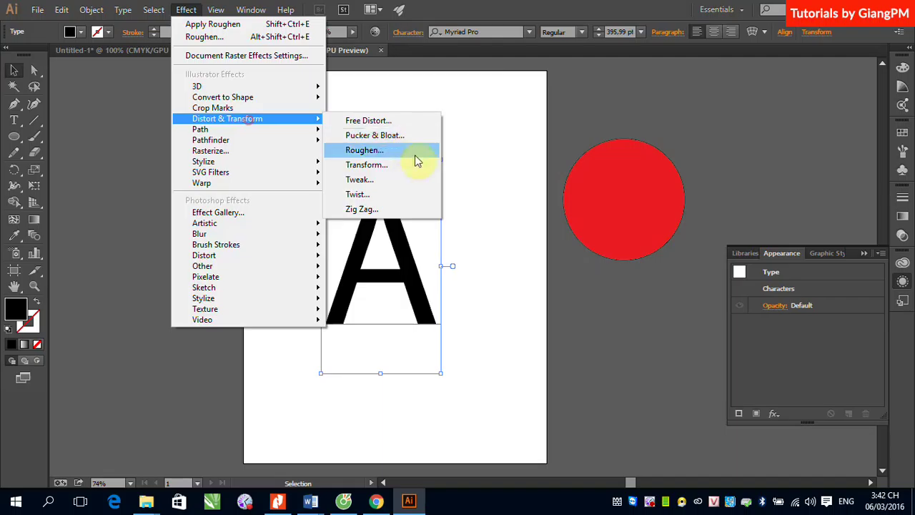
{"action": "left_click", "coordinate": [363, 179]}
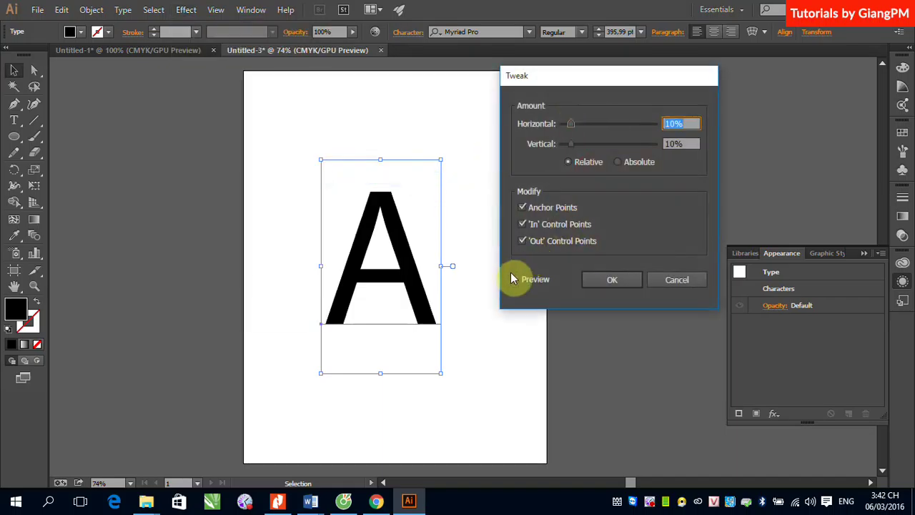
{"action": "left_click", "coordinate": [515, 279]}
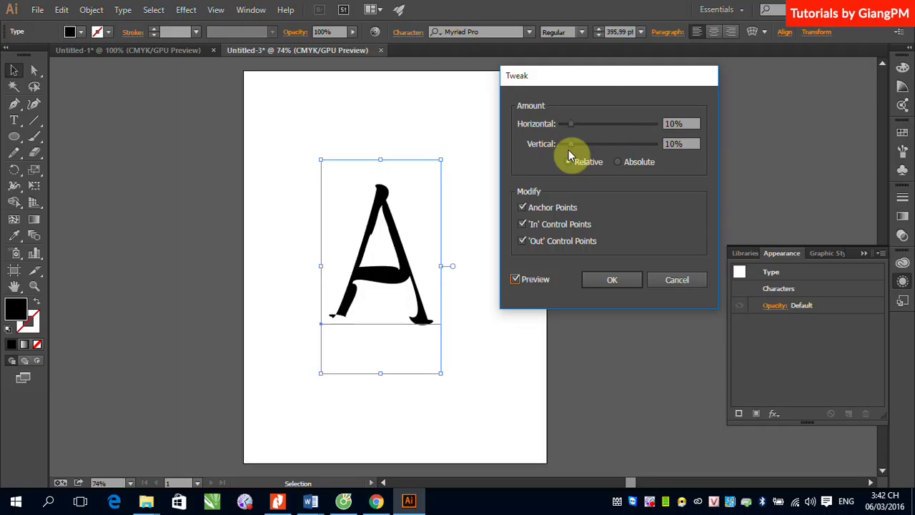
{"action": "left_click_drag", "start_coordinate": [570, 147], "coordinate": [588, 123]}
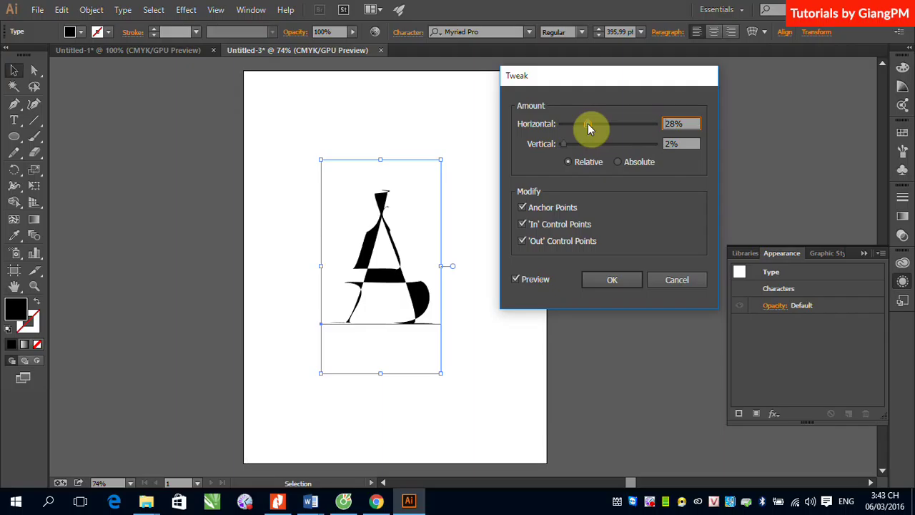
{"action": "left_click", "coordinate": [610, 277]}
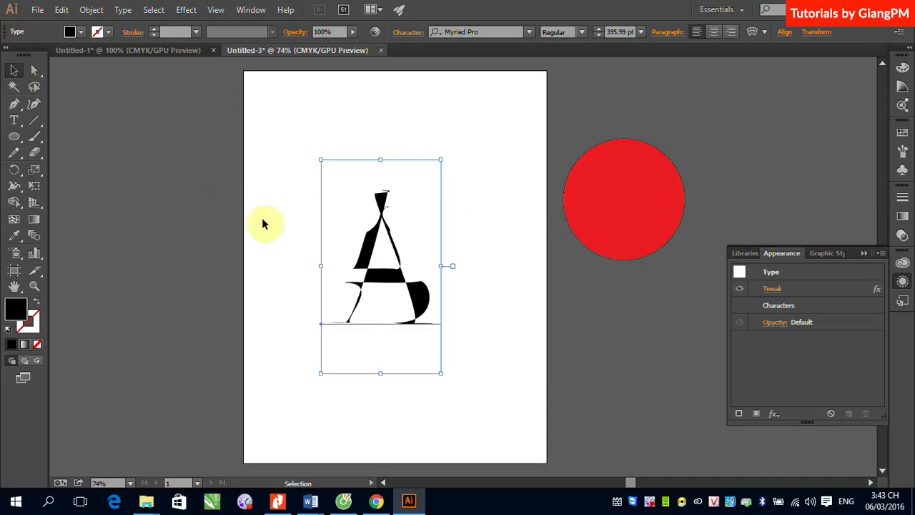
{"action": "left_click", "coordinate": [472, 275]}
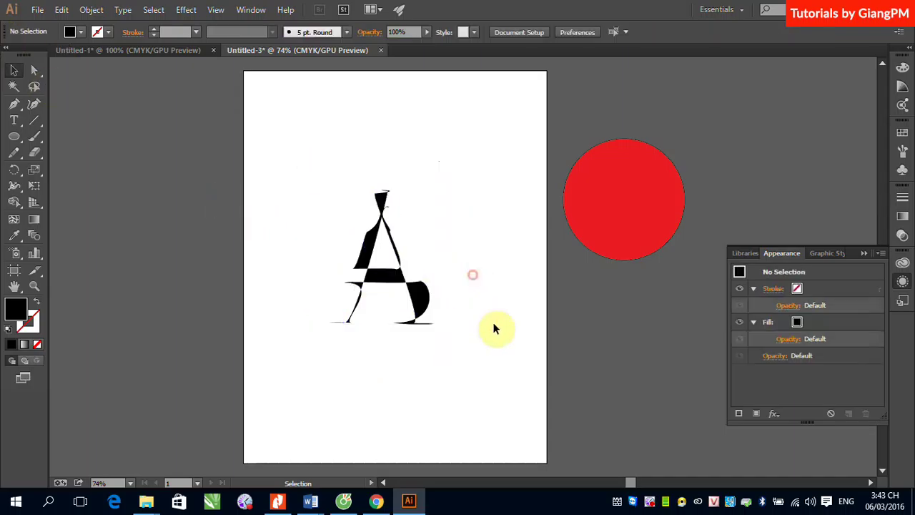
Delete the Tweak effect from the letter A's appearance attributes.
{"action": "left_click", "coordinate": [415, 301]}
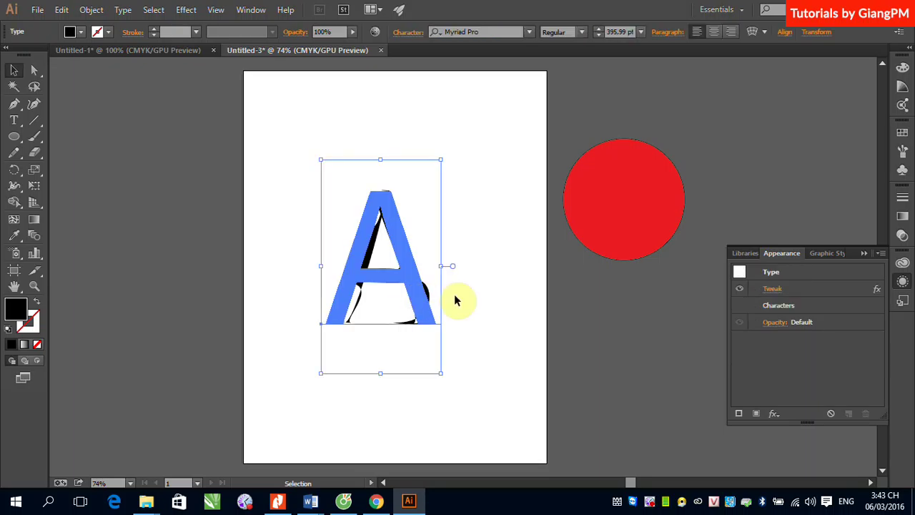
{"action": "left_click", "coordinate": [500, 300]}
{"action": "left_click", "coordinate": [419, 302]}
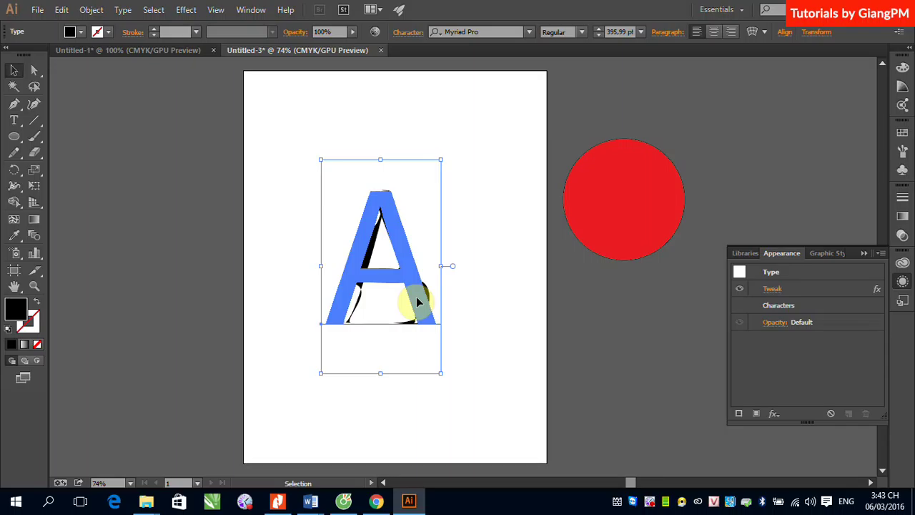
{"action": "left_click", "coordinate": [812, 290]}
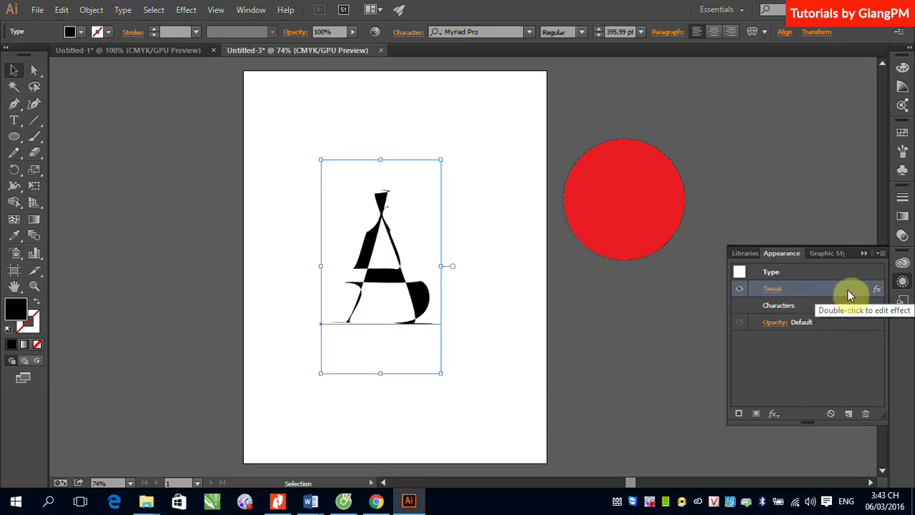
{"action": "left_click_drag", "start_coordinate": [856, 290], "coordinate": [824, 286]}
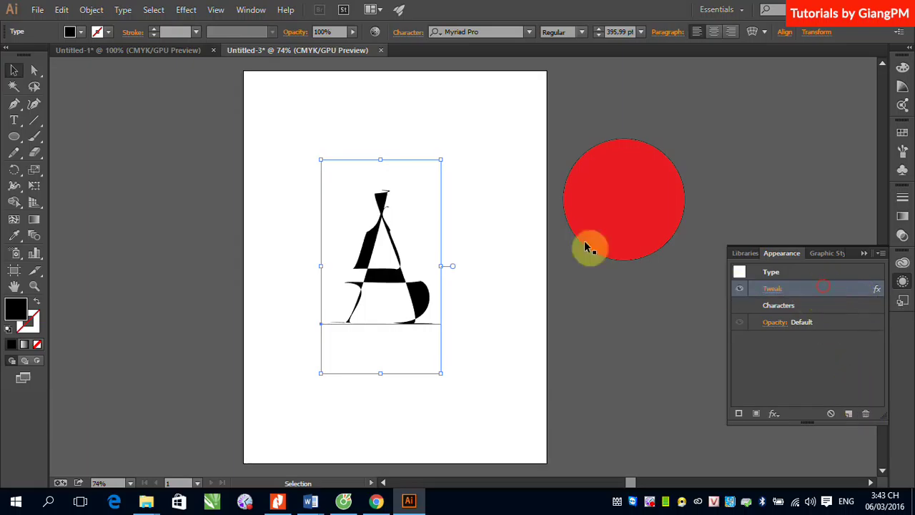
{"action": "left_click", "coordinate": [500, 207]}
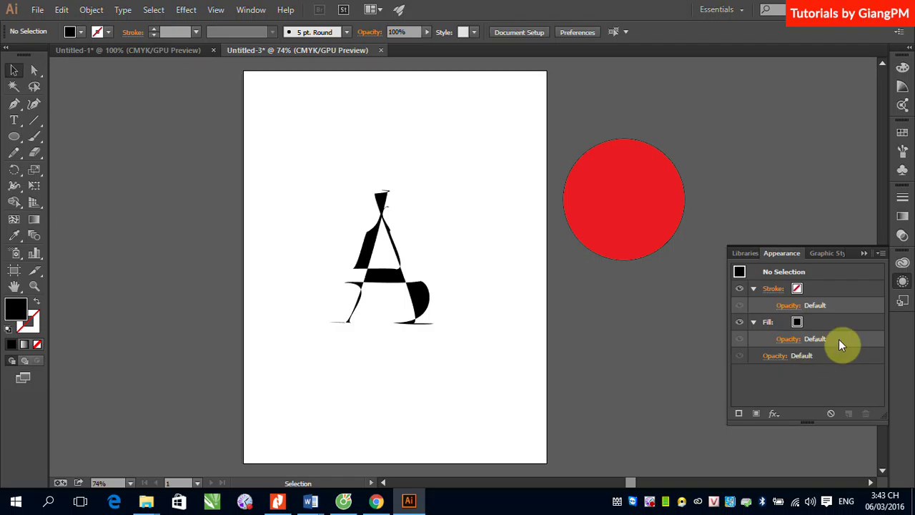
{"action": "left_click", "coordinate": [441, 309]}
{"action": "left_click_drag", "start_coordinate": [842, 291], "coordinate": [866, 413]}
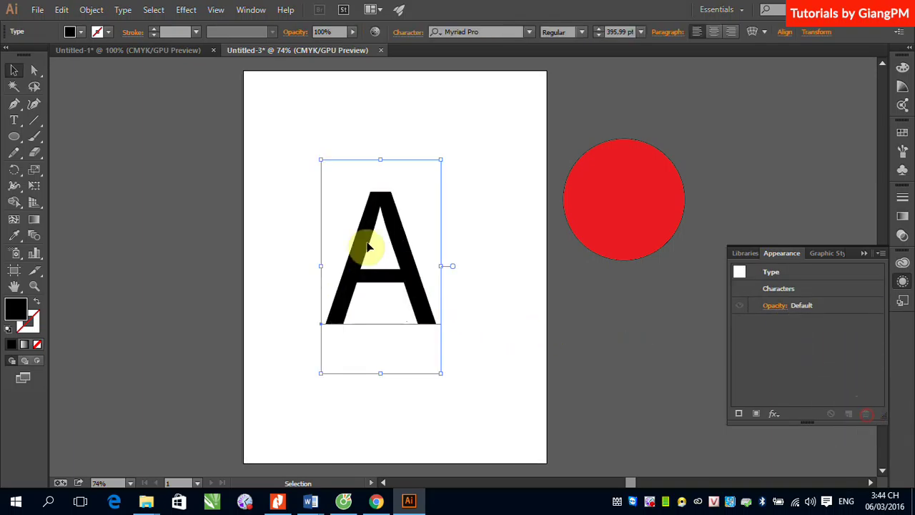
Start a Twist effect on the letter A with preview on, keeping the dialog clear of the letter.
{"action": "left_click", "coordinate": [366, 123]}
{"action": "left_click", "coordinate": [381, 197]}
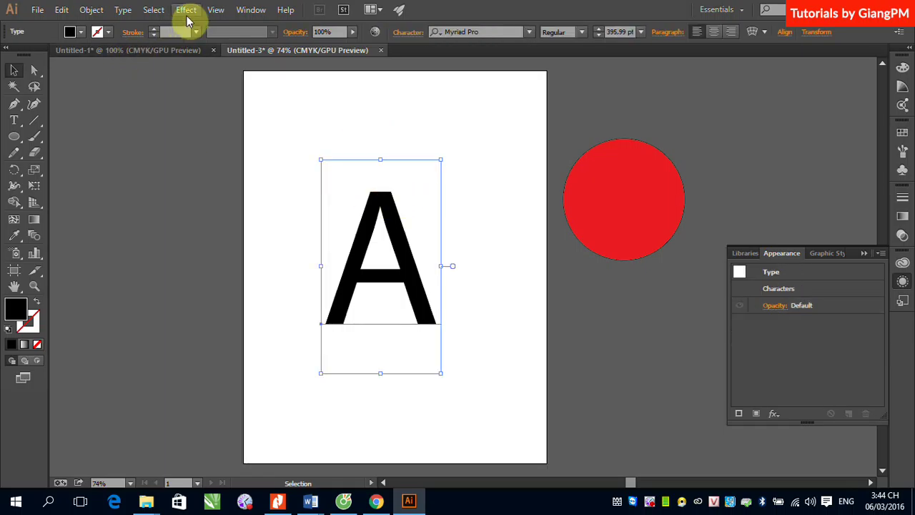
{"action": "left_click", "coordinate": [187, 16]}
{"action": "mouse_move", "coordinate": [223, 141]}
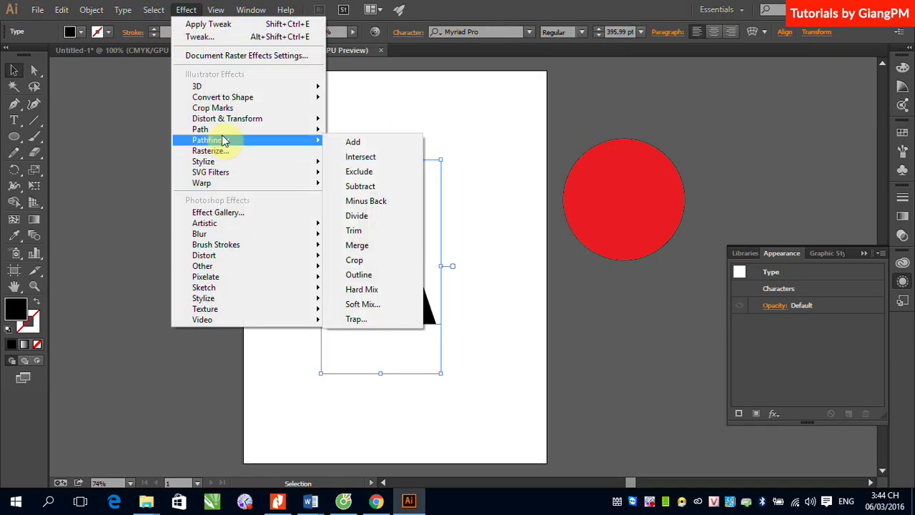
{"action": "mouse_move", "coordinate": [252, 120]}
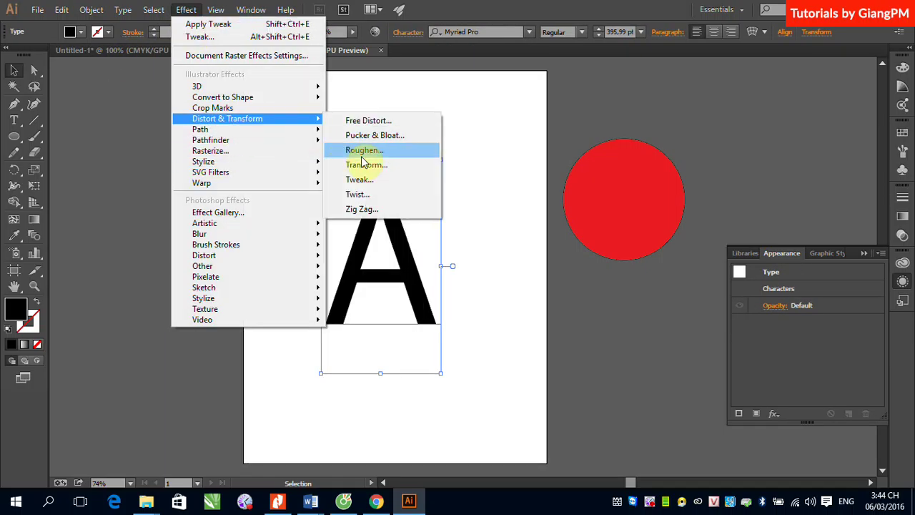
{"action": "left_click", "coordinate": [366, 194]}
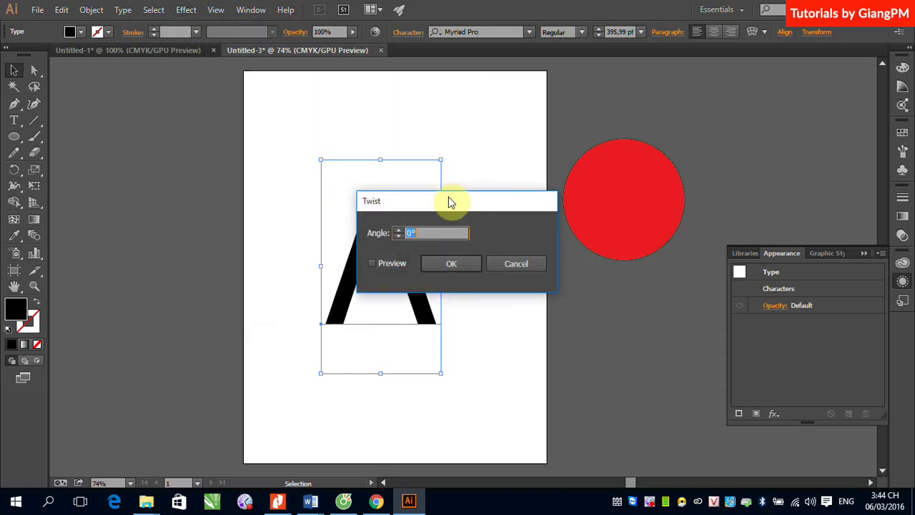
{"action": "left_click_drag", "start_coordinate": [450, 200], "coordinate": [587, 141]}
{"action": "left_click", "coordinate": [509, 204]}
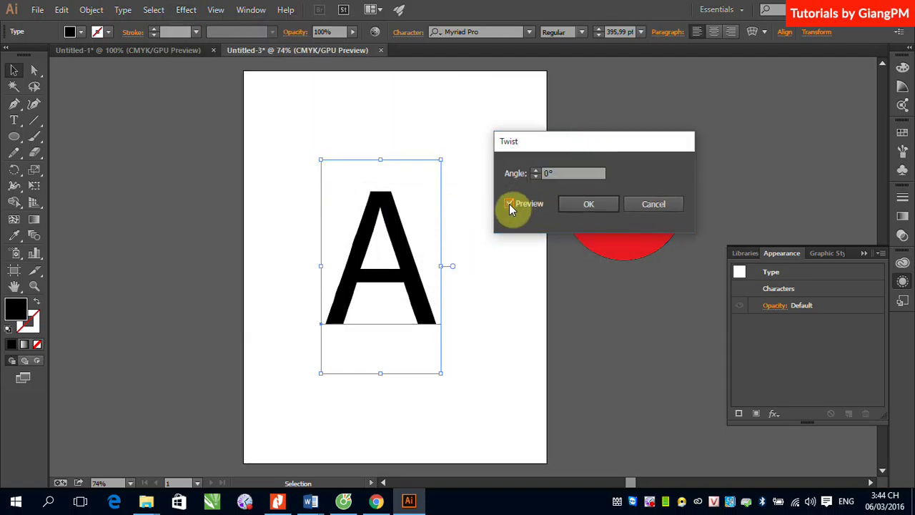
Set the Twist angle to 17°, compare the letter with preview off and on, and apply the effect.
{"action": "left_click", "coordinate": [536, 173]}
{"action": "left_click", "coordinate": [536, 173]}
{"action": "left_click", "coordinate": [536, 173]}
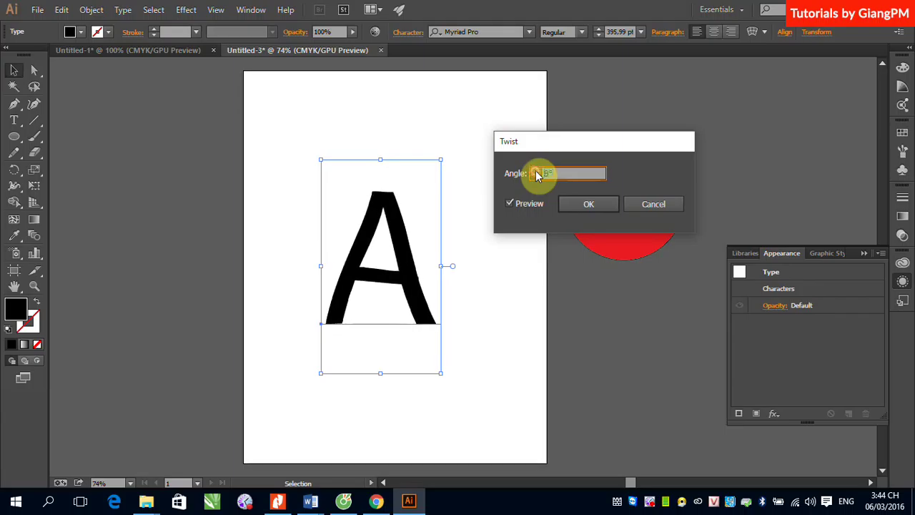
{"action": "left_click", "coordinate": [536, 173]}
{"action": "left_click", "coordinate": [536, 173]}
{"action": "left_click", "coordinate": [536, 173]}
{"action": "left_click", "coordinate": [536, 173]}
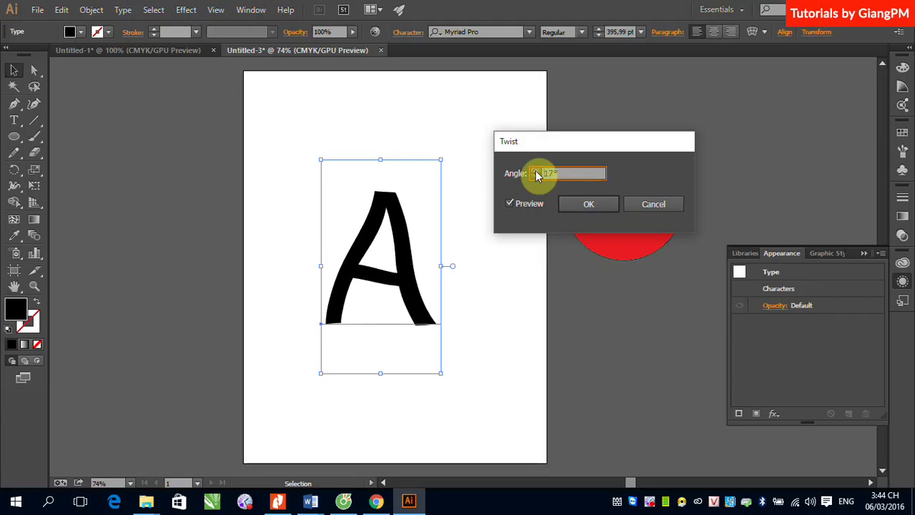
{"action": "left_click", "coordinate": [509, 203]}
{"action": "left_click", "coordinate": [510, 203]}
{"action": "left_click", "coordinate": [582, 203]}
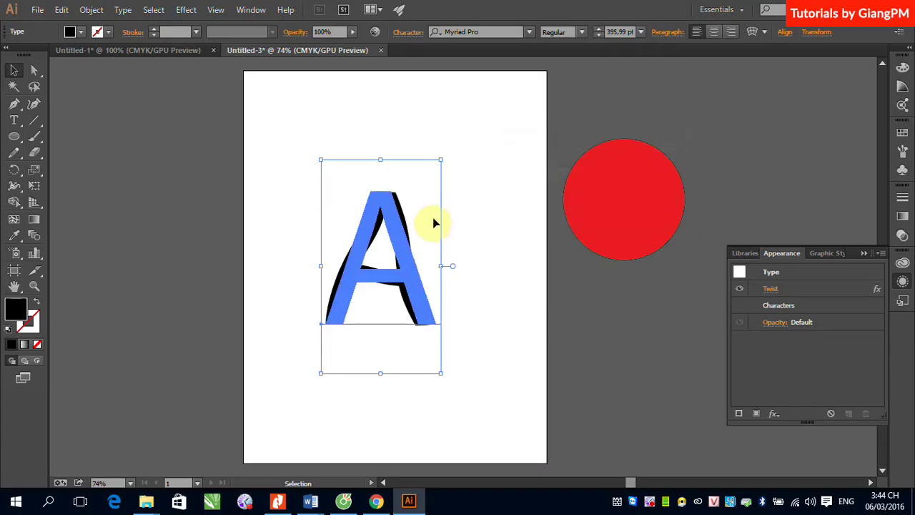
{"action": "left_click", "coordinate": [491, 231]}
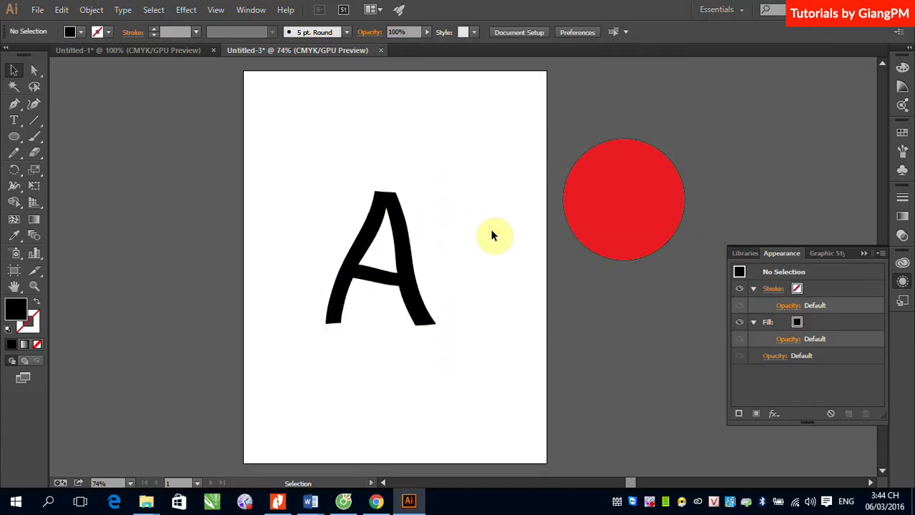
Delete the Twist effect from the letter A's appearance attributes.
{"action": "left_click", "coordinate": [392, 228]}
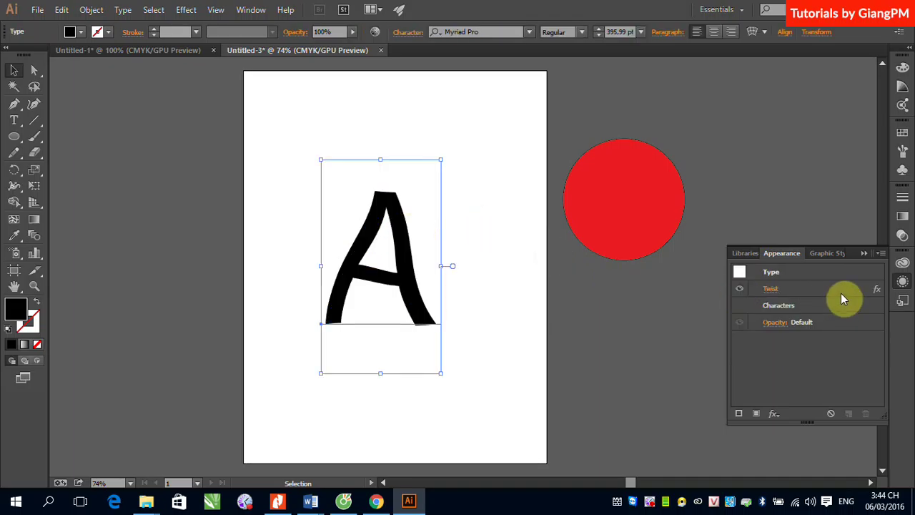
{"action": "left_click_drag", "start_coordinate": [857, 290], "coordinate": [863, 414]}
Start a Zig Zag effect on the letter A with preview on, keeping the dialog clear of the letter.
{"action": "left_click", "coordinate": [186, 9]}
{"action": "mouse_move", "coordinate": [227, 119]}
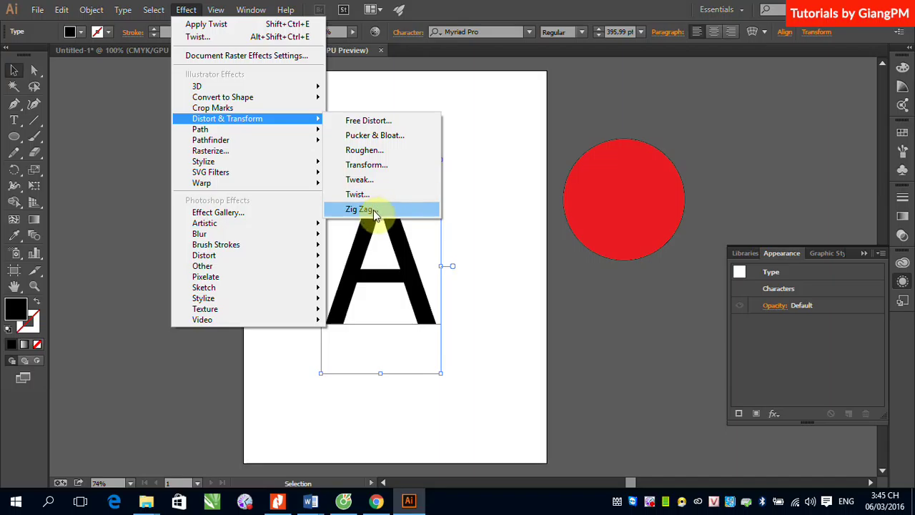
{"action": "left_click", "coordinate": [373, 211]}
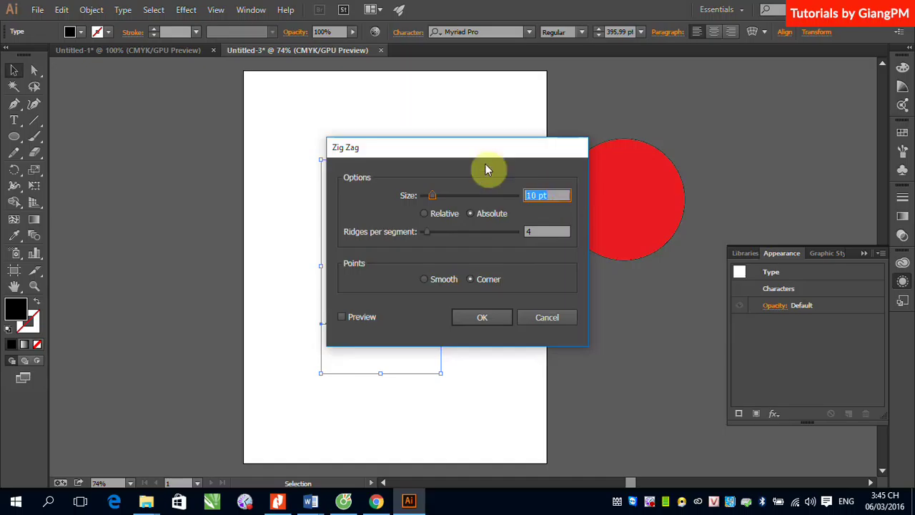
{"action": "left_click_drag", "start_coordinate": [500, 153], "coordinate": [657, 136]}
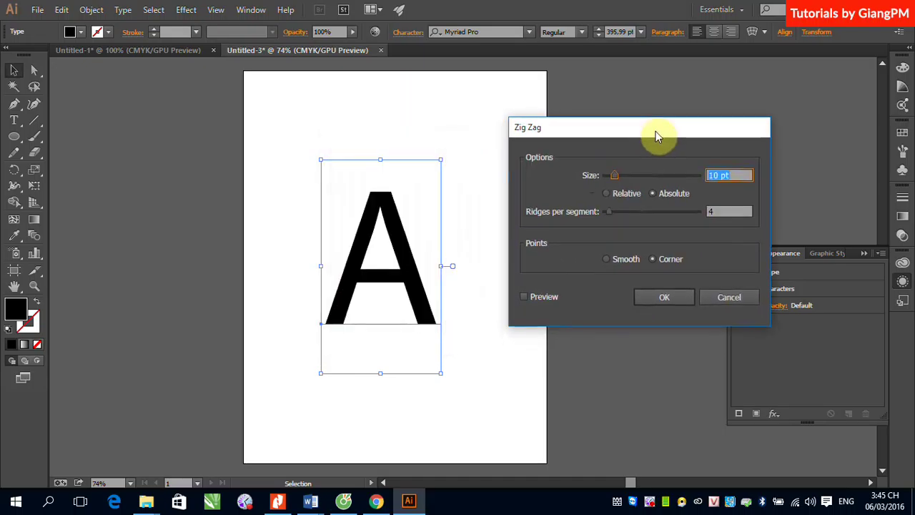
{"action": "left_click", "coordinate": [522, 293]}
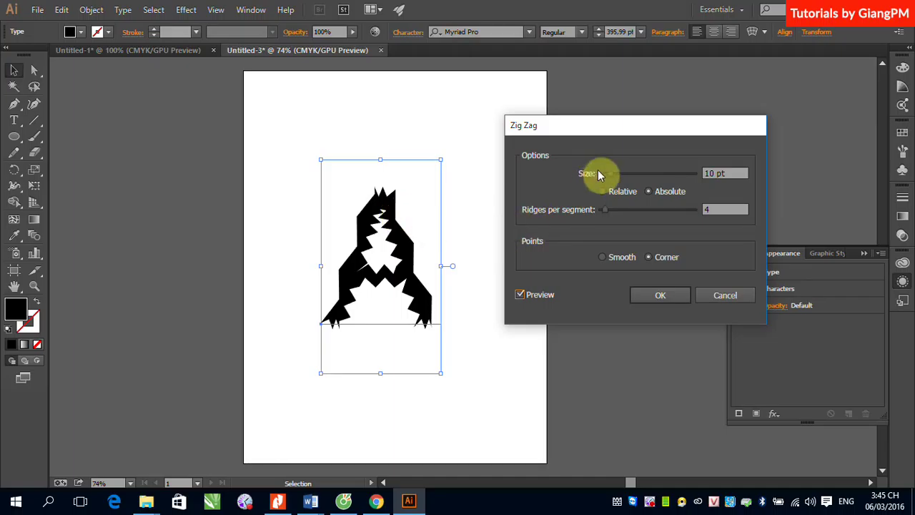
Set the Zig Zag size to 4 pt, compare relative with absolute sizing, and use smooth points.
{"action": "left_click_drag", "start_coordinate": [608, 177], "coordinate": [605, 178]}
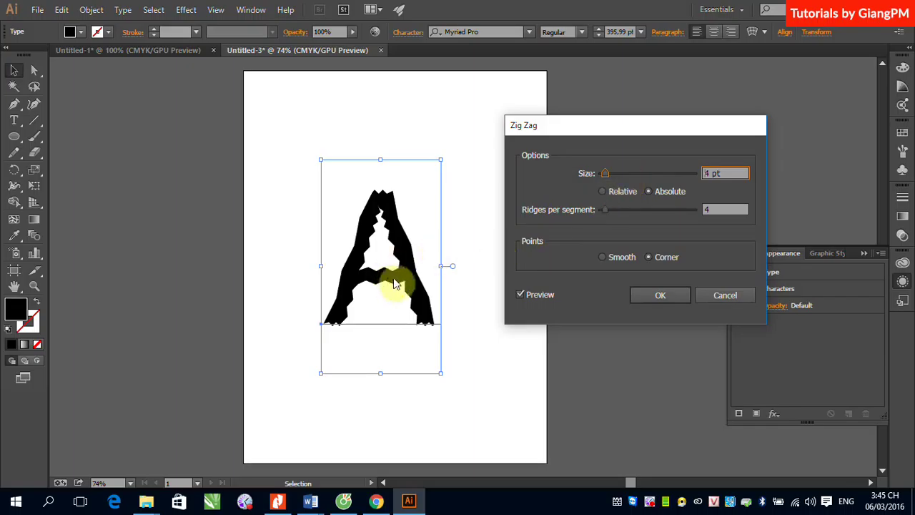
{"action": "left_click", "coordinate": [604, 191]}
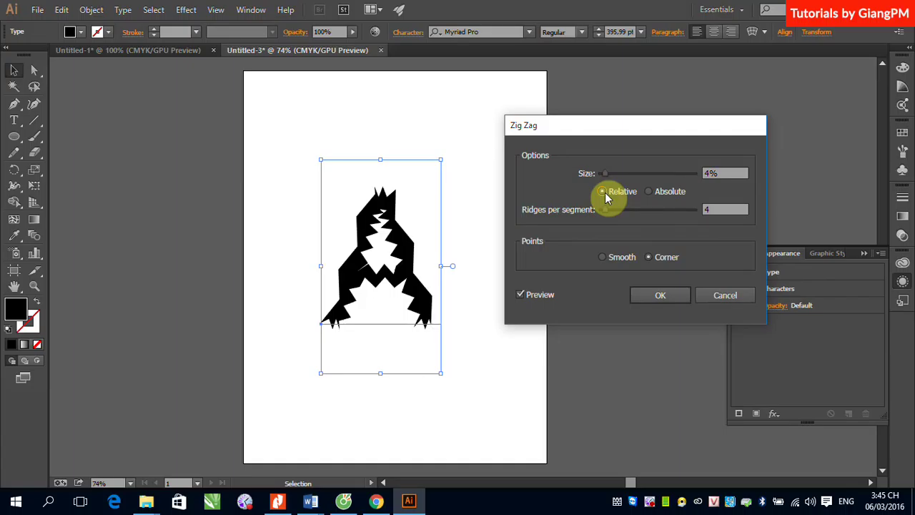
{"action": "left_click", "coordinate": [649, 191]}
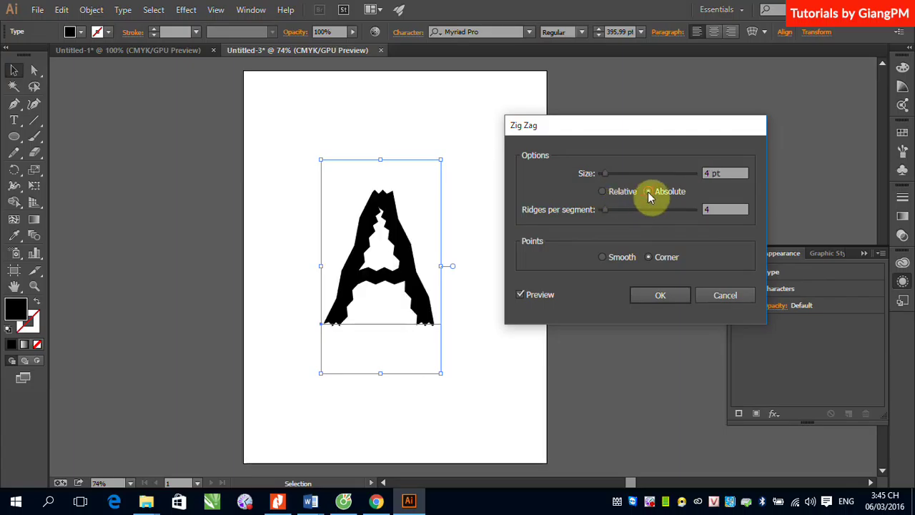
{"action": "left_click", "coordinate": [604, 257]}
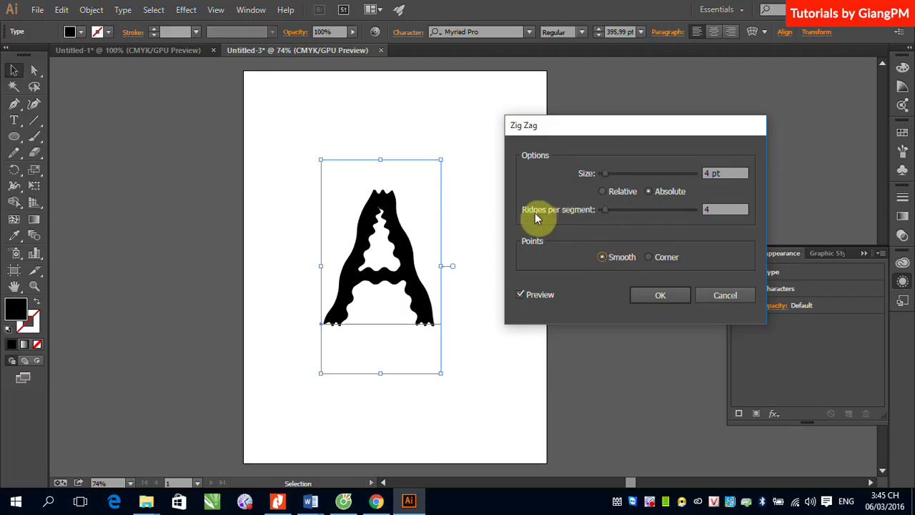
Set the Zig Zag size to 18 pt with 9 ridges per segment, trying 28 ridges first, and apply the effect.
{"action": "left_click_drag", "start_coordinate": [605, 174], "coordinate": [618, 173]}
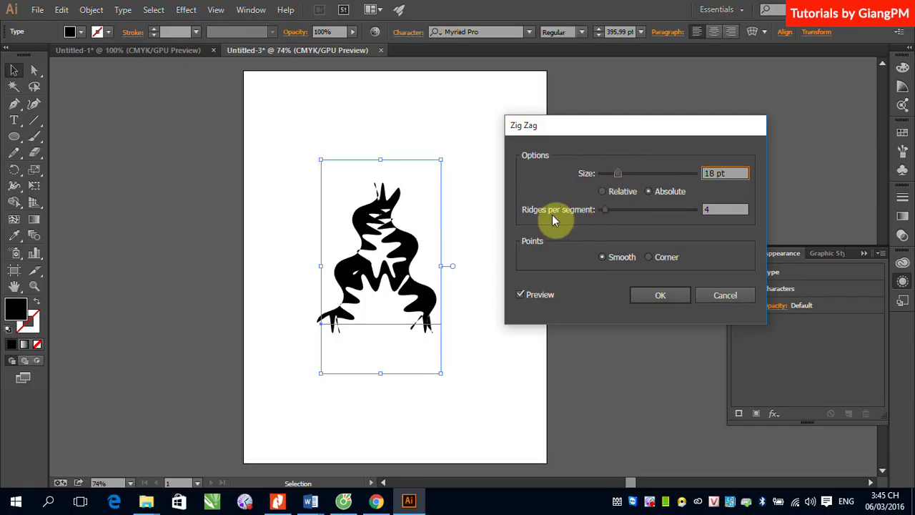
{"action": "left_click_drag", "start_coordinate": [606, 211], "coordinate": [627, 208]}
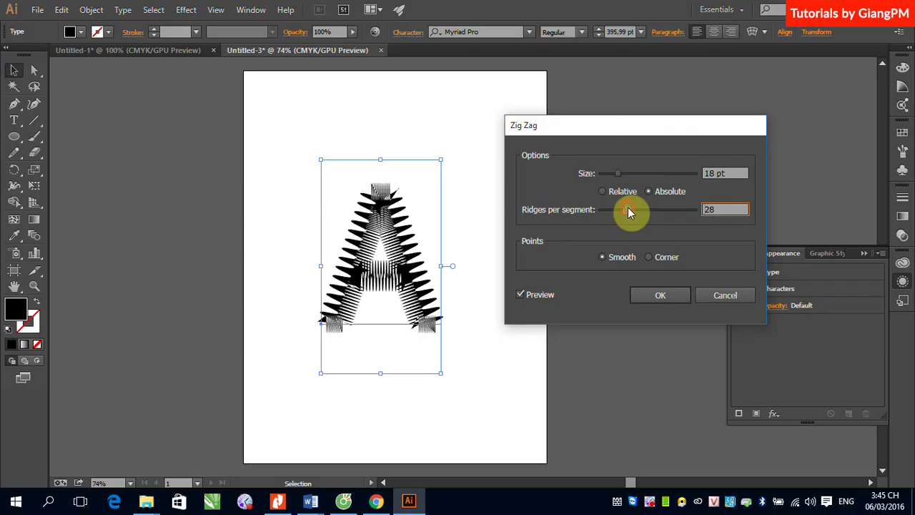
{"action": "left_click_drag", "start_coordinate": [627, 209], "coordinate": [612, 213]}
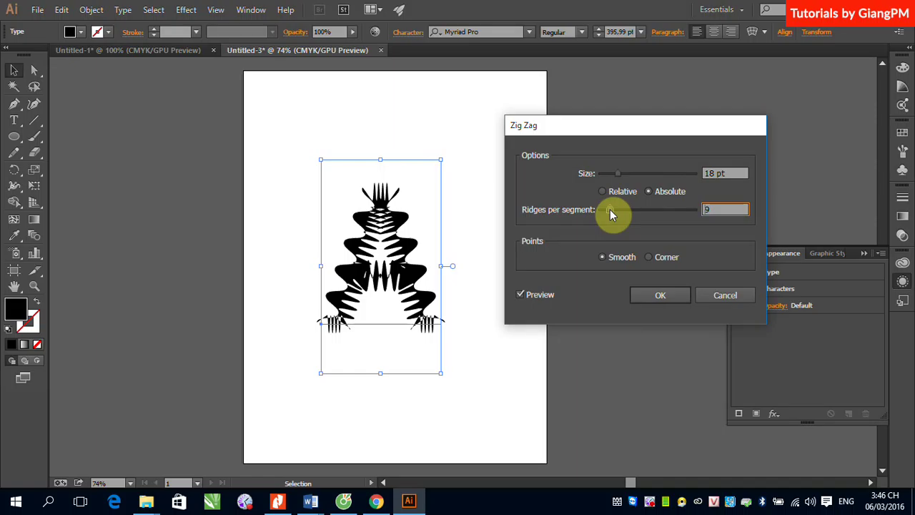
{"action": "left_click", "coordinate": [667, 301]}
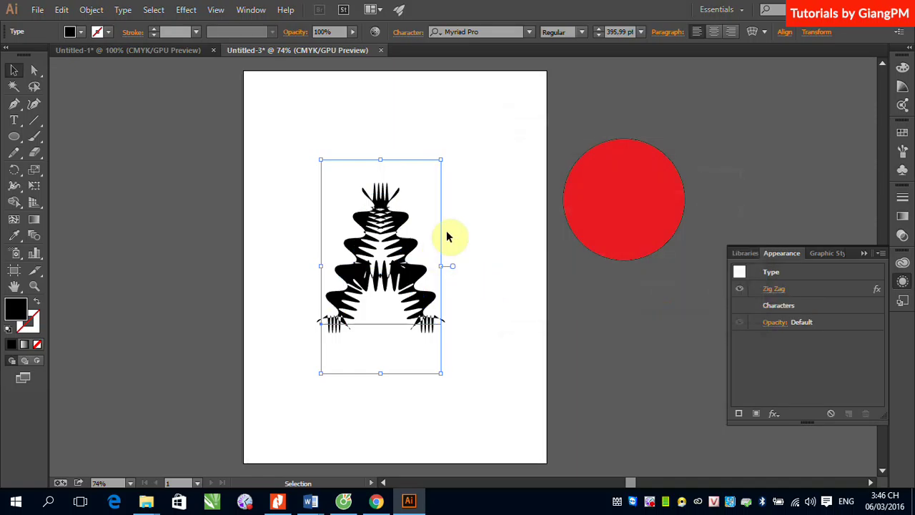
Move the letter A and red circle off the artboard and draw a triangle in its upper part with the Polygon tool.
{"action": "left_click_drag", "start_coordinate": [257, 122], "coordinate": [578, 374]}
{"action": "left_click_drag", "start_coordinate": [347, 235], "coordinate": [674, 179]}
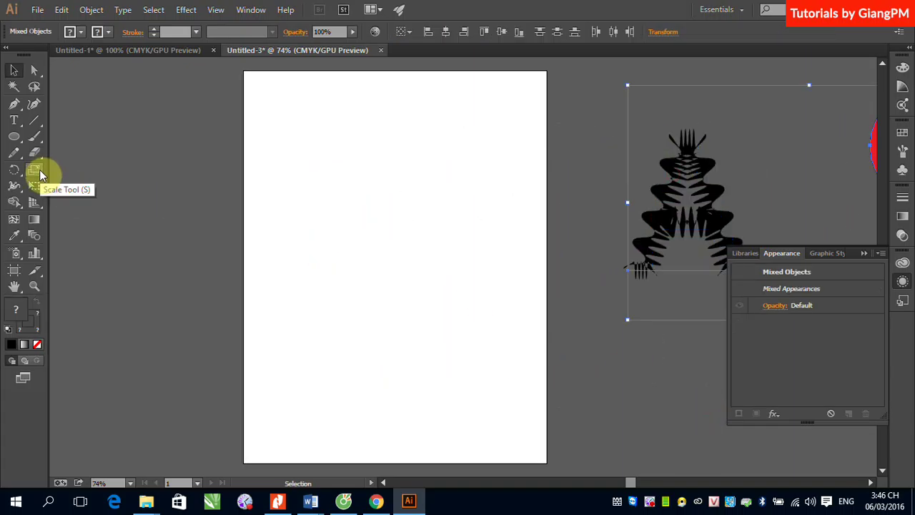
{"action": "left_click", "coordinate": [14, 137]}
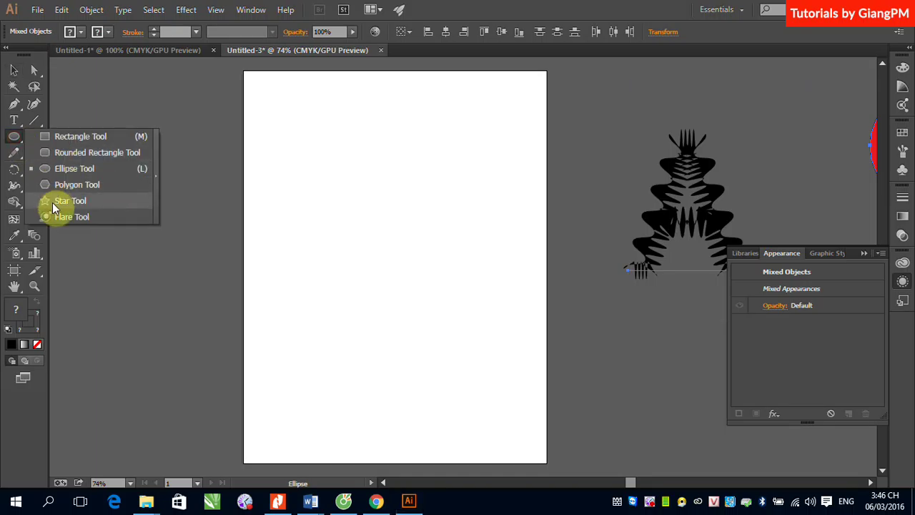
{"action": "left_click", "coordinate": [67, 188]}
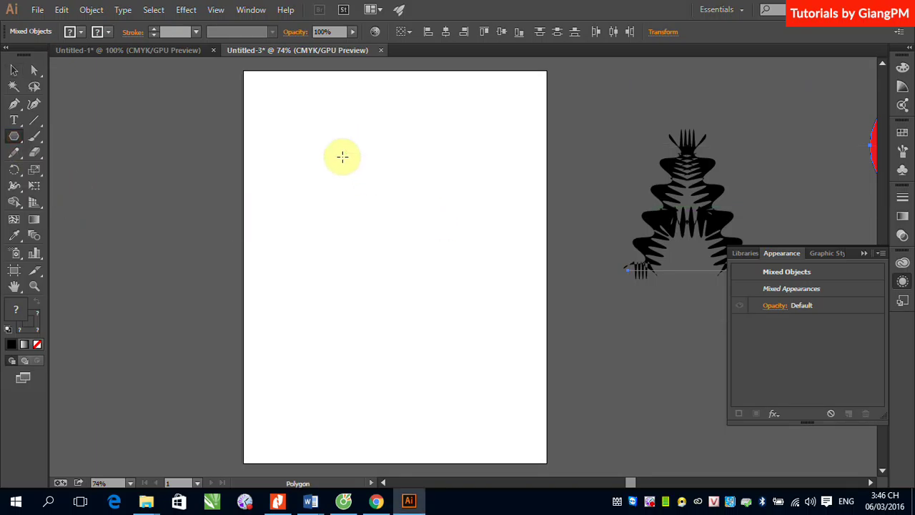
{"action": "left_click_drag", "start_coordinate": [341, 155], "coordinate": [390, 221]}
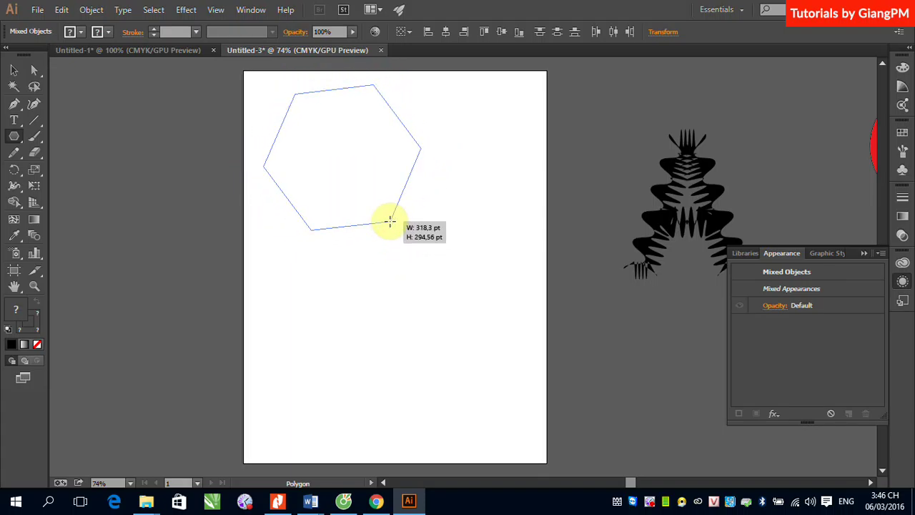
{"action": "key", "text": "Down"}
{"action": "key", "text": "Down"}
{"action": "key", "text": "Down"}
{"action": "left_click_drag", "start_coordinate": [389, 221], "coordinate": [398, 211]}
Reposition the triangle in the upper middle of the artboard and fill it with green.
{"action": "left_click", "coordinate": [14, 70]}
{"action": "left_click_drag", "start_coordinate": [341, 168], "coordinate": [389, 214]}
{"action": "left_click", "coordinate": [903, 140]}
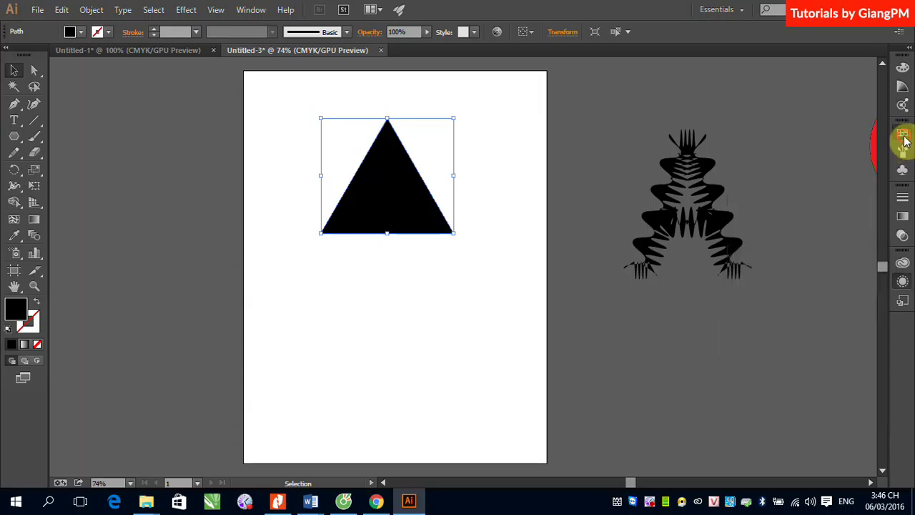
{"action": "left_click", "coordinate": [791, 160]}
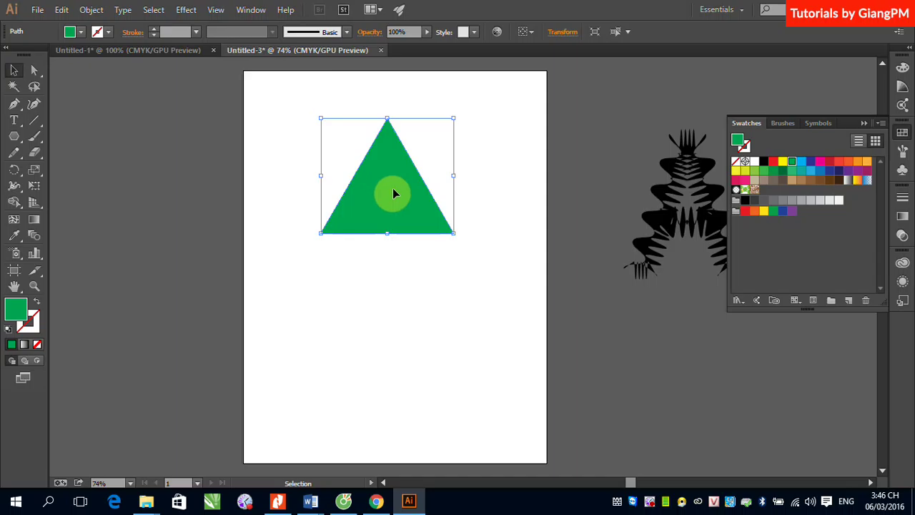
Start a Zig Zag effect on the green triangle with preview on, comparing relative with absolute sizing and keeping absolute.
{"action": "left_click", "coordinate": [187, 10]}
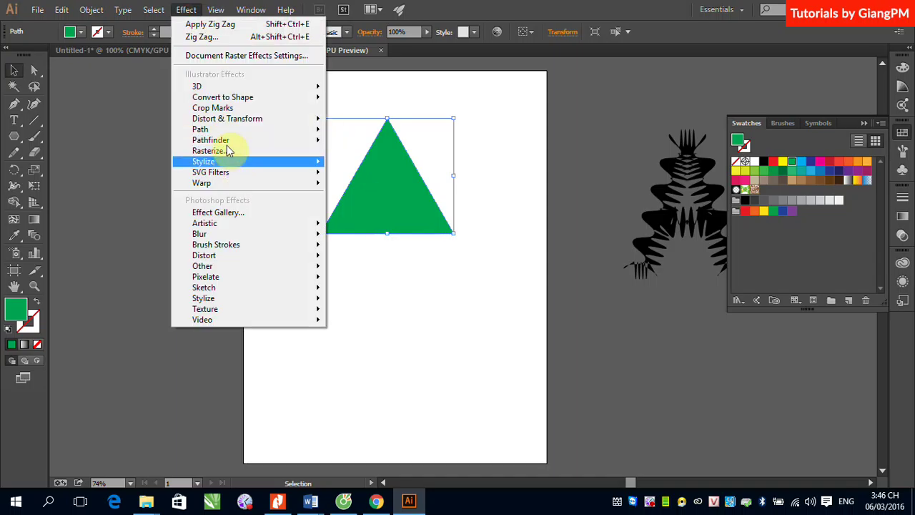
{"action": "mouse_move", "coordinate": [258, 119]}
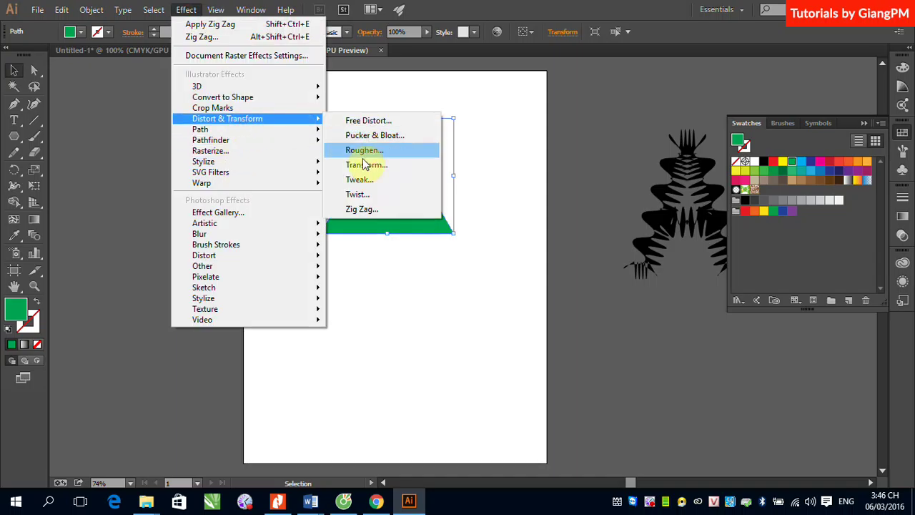
{"action": "left_click", "coordinate": [358, 208]}
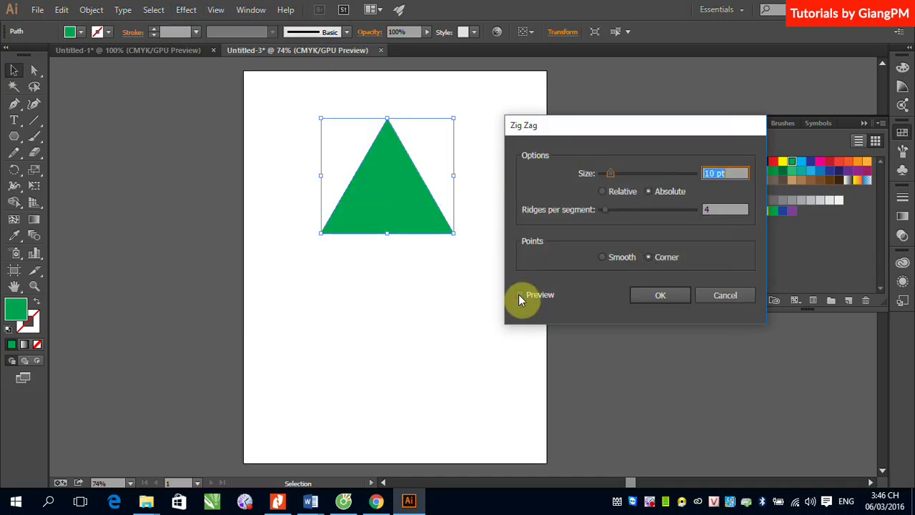
{"action": "left_click", "coordinate": [519, 295]}
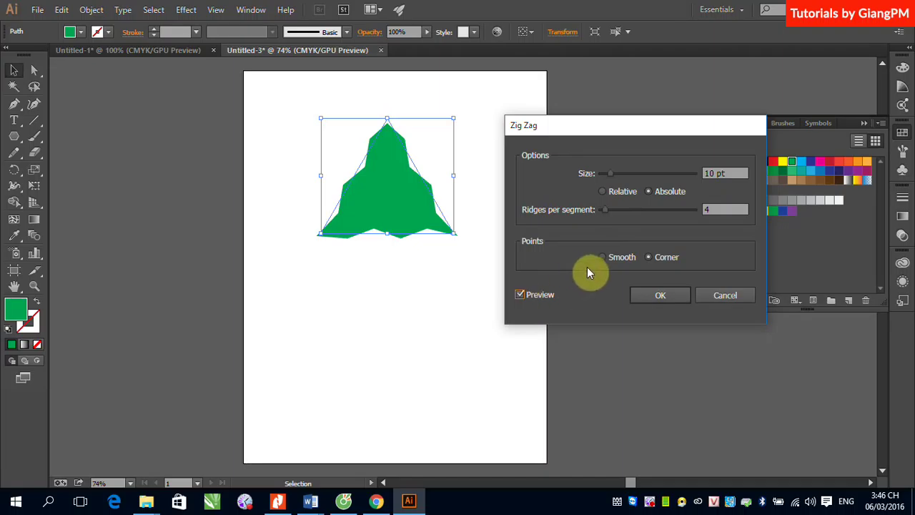
{"action": "left_click", "coordinate": [604, 191]}
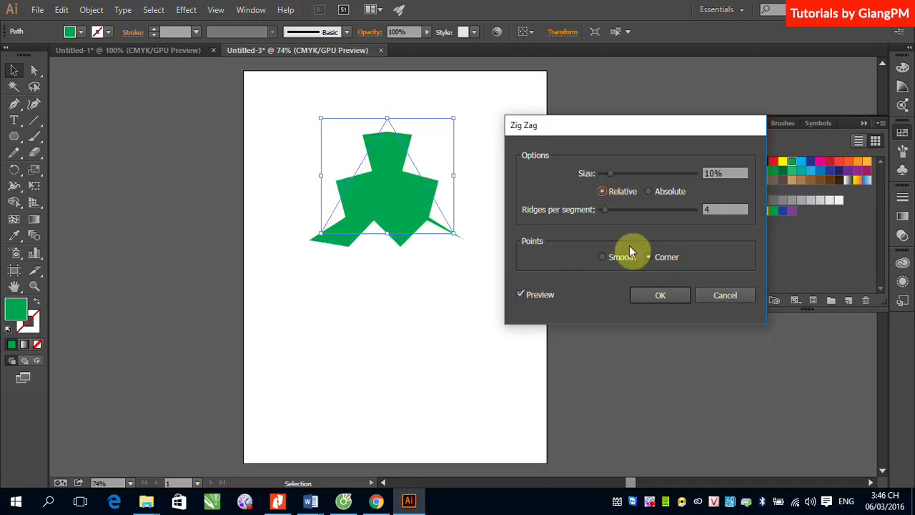
{"action": "left_click", "coordinate": [647, 194]}
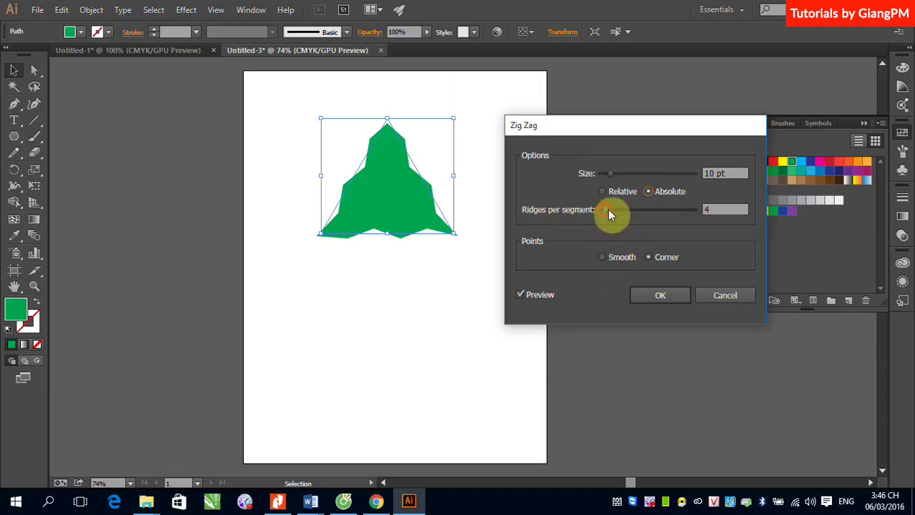
Set the triangle's Zig Zag to 42 ridges per segment and apply the effect.
{"action": "left_click_drag", "start_coordinate": [607, 210], "coordinate": [643, 210]}
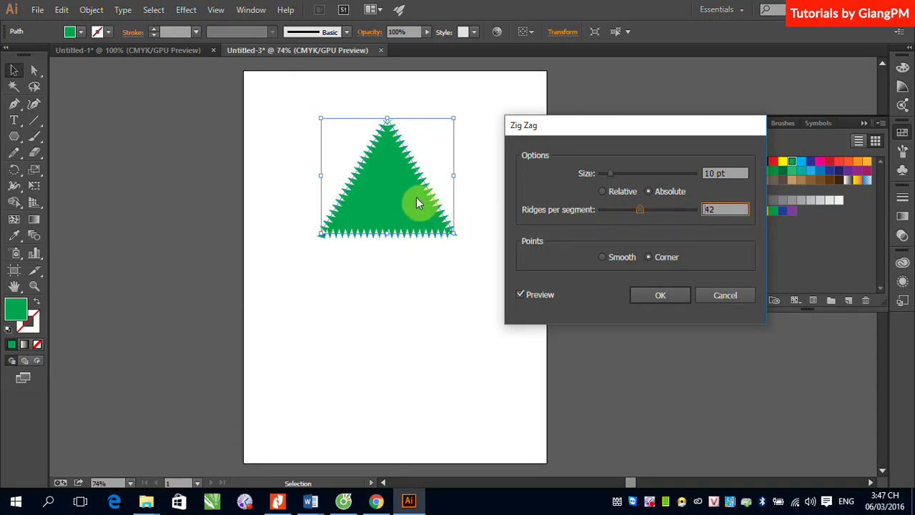
{"action": "left_click", "coordinate": [392, 249]}
{"action": "left_click", "coordinate": [668, 297]}
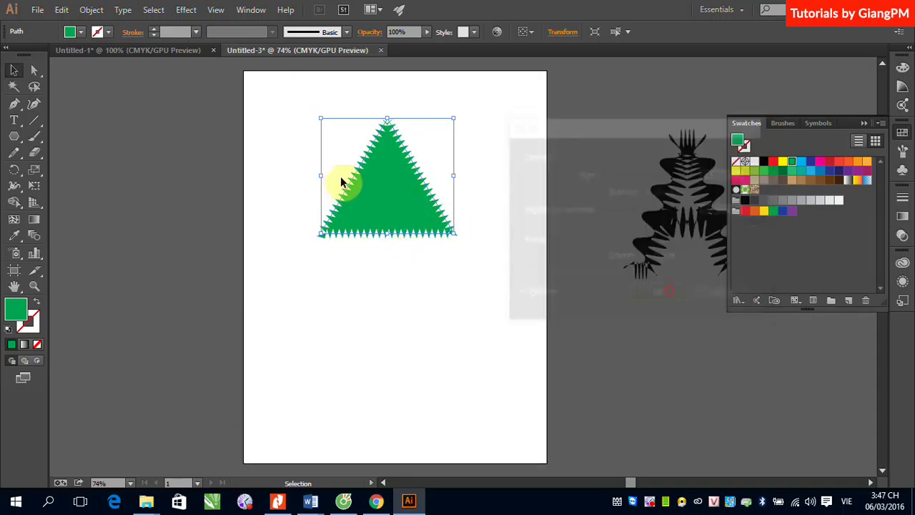
Duplicate the zigzag triangle straight down so it overlaps the original, and enlarge the copy slightly.
{"action": "left_click_drag", "start_coordinate": [380, 194], "coordinate": [379, 259]}
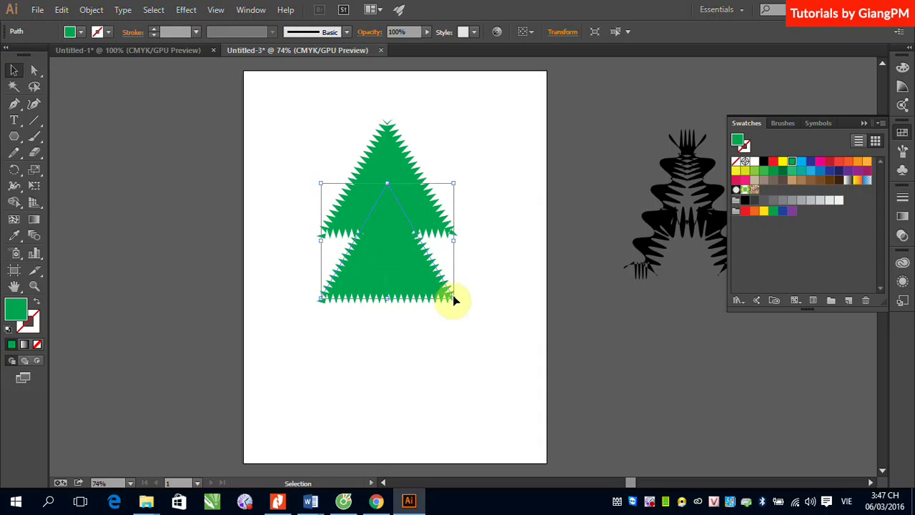
{"action": "left_click_drag", "start_coordinate": [455, 298], "coordinate": [470, 311]}
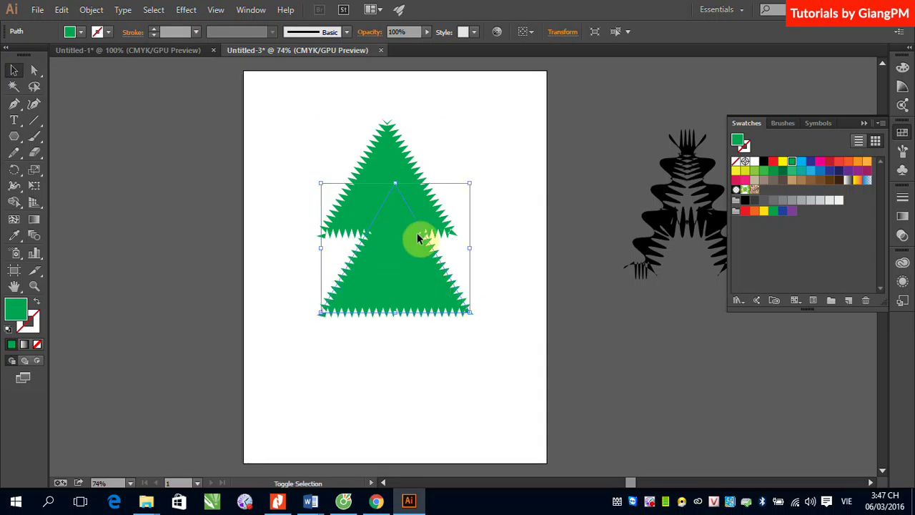
Align the two zigzag triangles on their horizontal centres and deselect them.
{"action": "left_click", "coordinate": [391, 162], "text": "shift"}
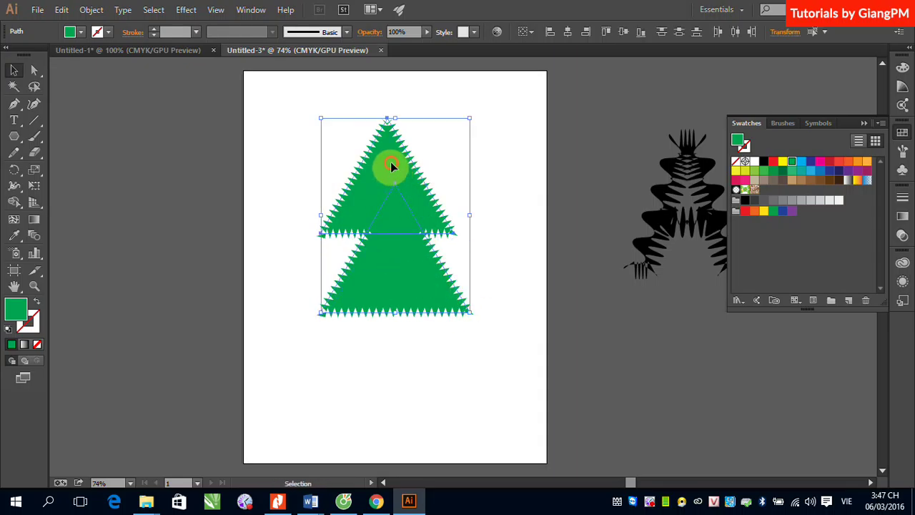
{"action": "left_click", "coordinate": [569, 32]}
{"action": "left_click", "coordinate": [521, 239]}
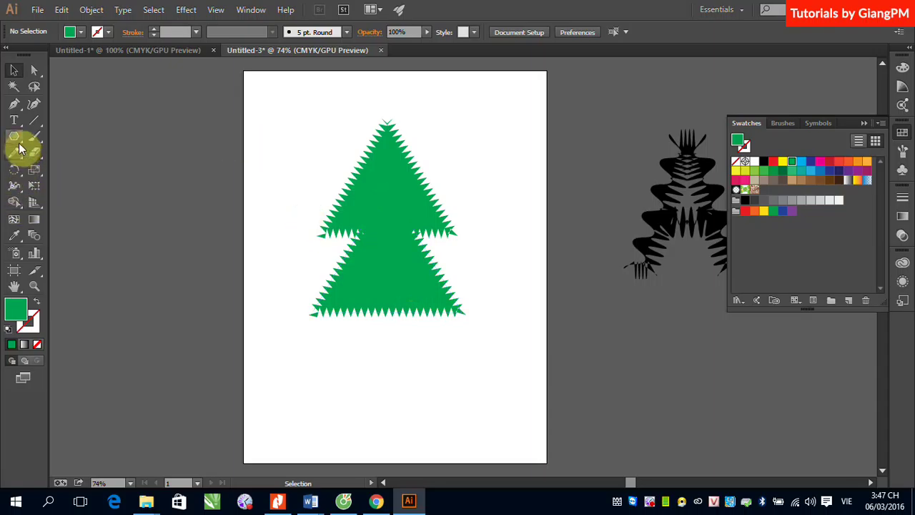
Draw a small five-pointed star on the tip of the tree and fill it with CMYK Red.
{"action": "left_click_drag", "start_coordinate": [14, 139], "coordinate": [60, 200]}
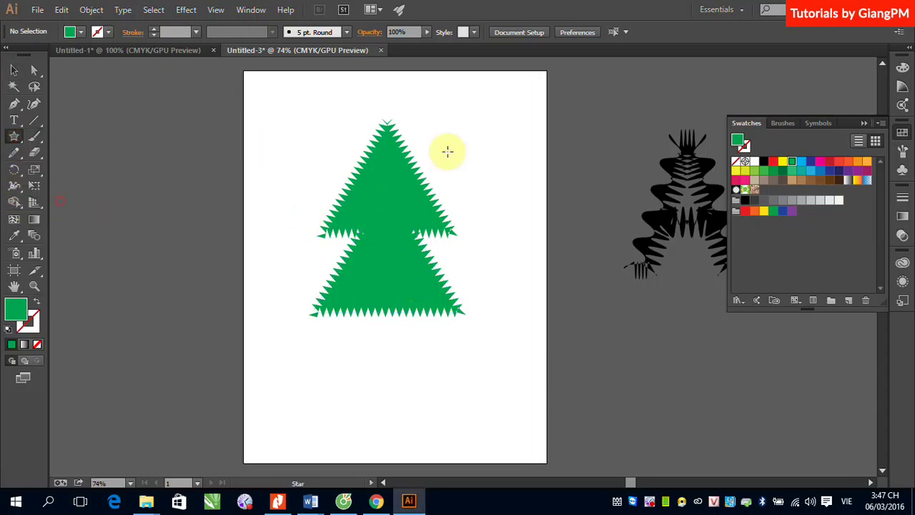
{"action": "left_click_drag", "start_coordinate": [373, 91], "coordinate": [402, 114]}
{"action": "left_click", "coordinate": [11, 70]}
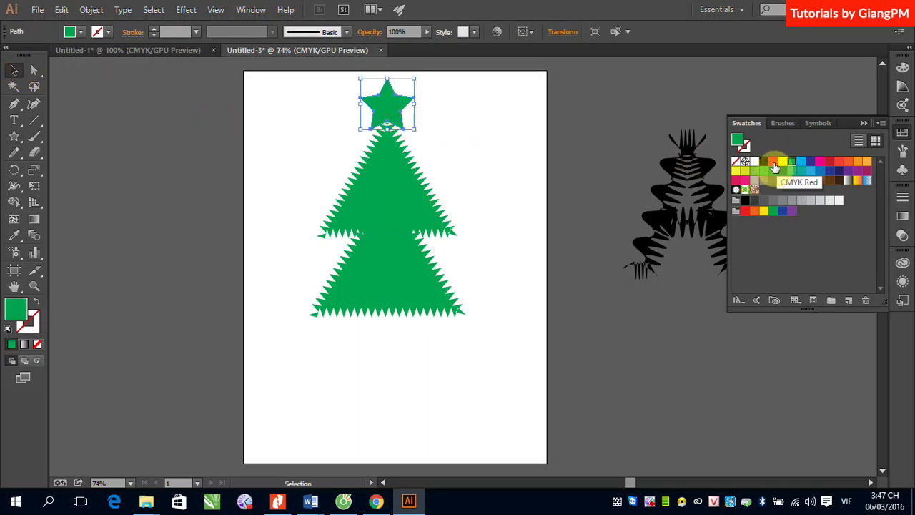
{"action": "left_click", "coordinate": [773, 162]}
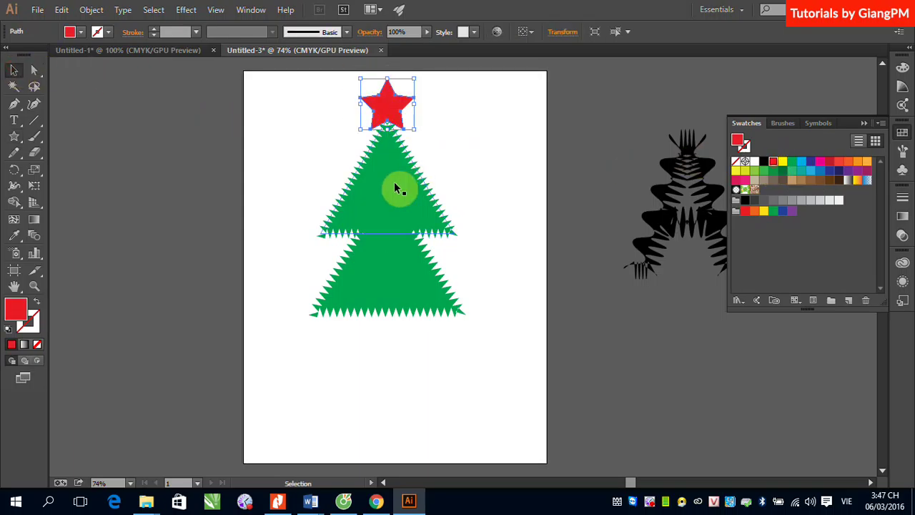
Draw a small circle on the tree's upper tier and give it a white-to-black linear gradient fill.
{"action": "left_click", "coordinate": [15, 137]}
{"action": "left_click", "coordinate": [63, 173]}
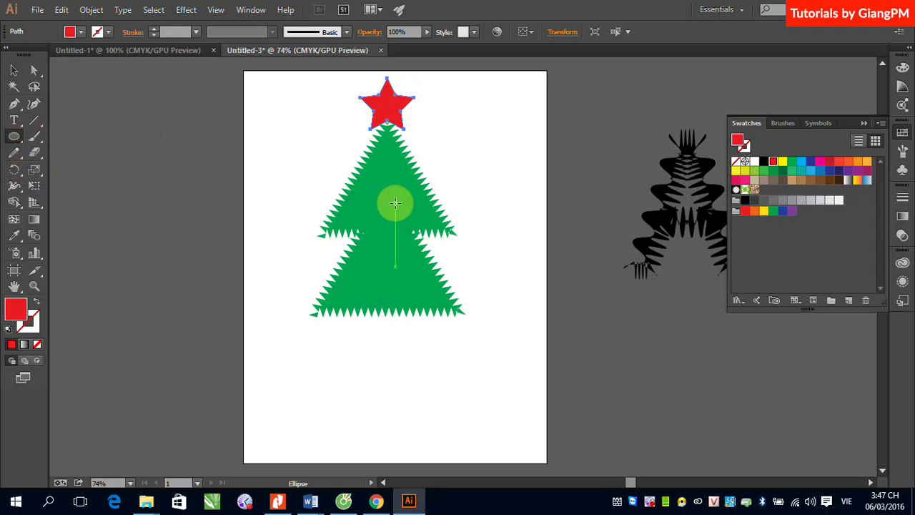
{"action": "left_click_drag", "start_coordinate": [393, 194], "coordinate": [421, 222]}
{"action": "left_click", "coordinate": [25, 344]}
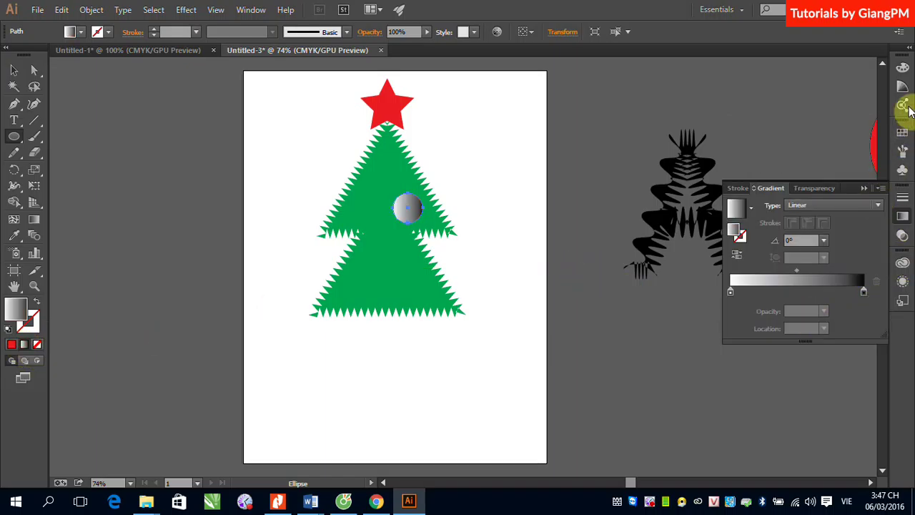
Fill the small circle with the yellow-to-red gradient swatch and change its gradient type to Radial.
{"action": "left_click", "coordinate": [907, 51]}
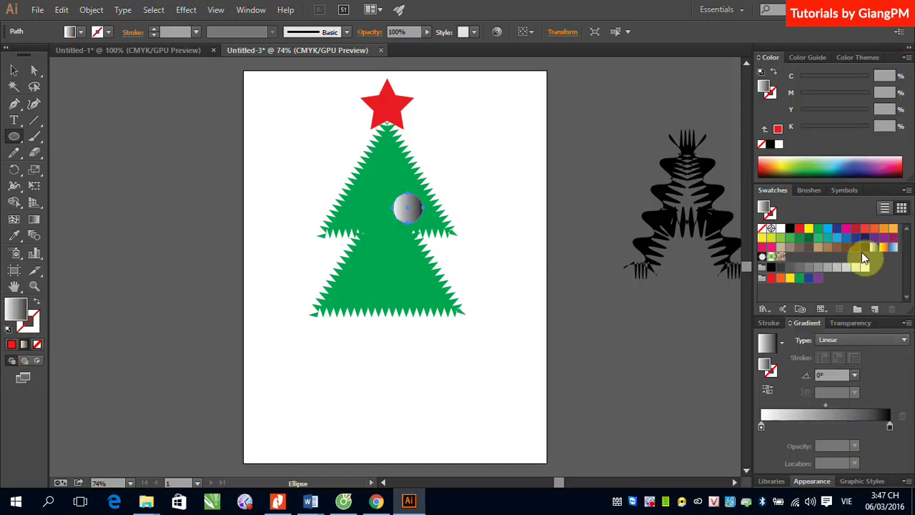
{"action": "left_click", "coordinate": [884, 247]}
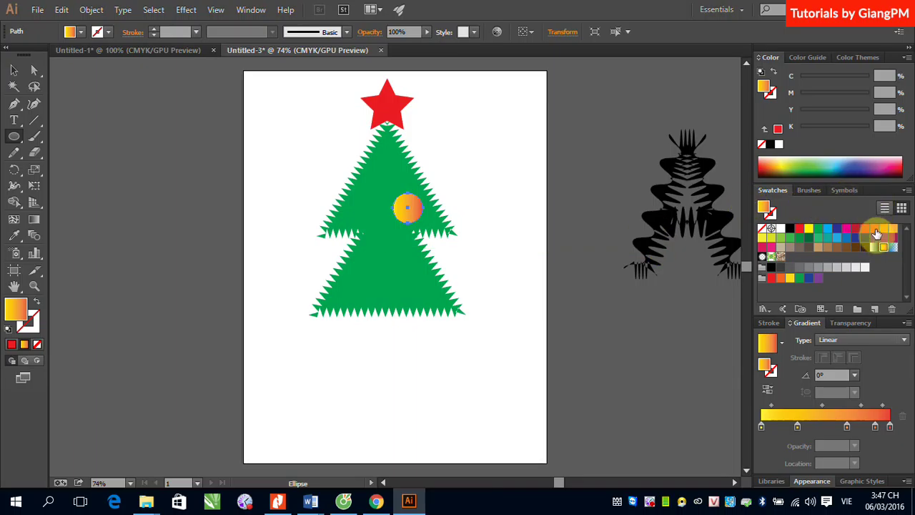
{"action": "left_click", "coordinate": [862, 340]}
{"action": "left_click", "coordinate": [839, 365]}
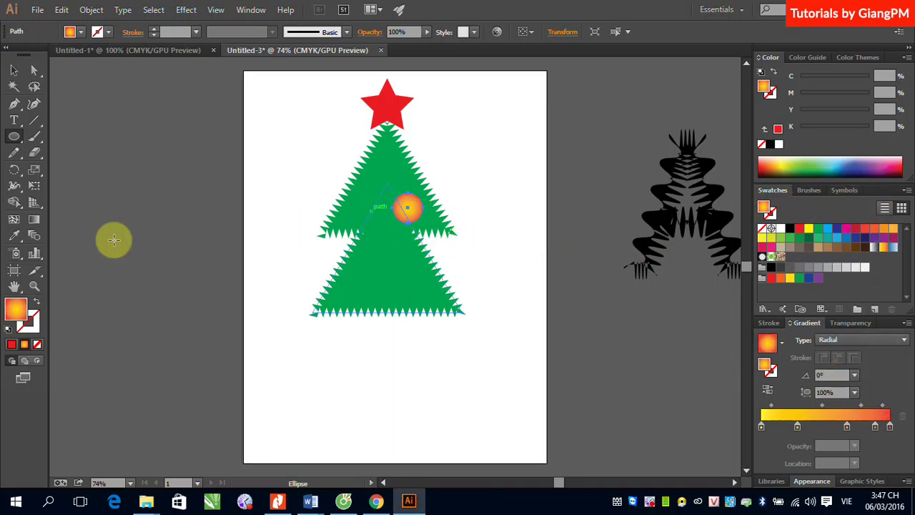
Move the gradient ball to the right corner of the tree's upper tier, and shift the whole tree off the artboard's right side.
{"action": "left_click", "coordinate": [14, 69]}
{"action": "left_click_drag", "start_coordinate": [411, 211], "coordinate": [461, 253]}
{"action": "left_click", "coordinate": [552, 243]}
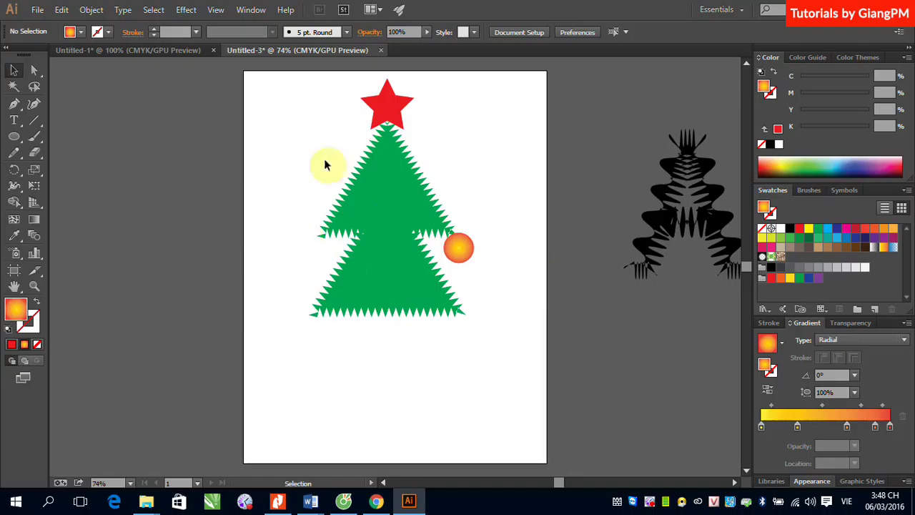
{"action": "left_click_drag", "start_coordinate": [220, 64], "coordinate": [696, 367]}
{"action": "left_click_drag", "start_coordinate": [274, 188], "coordinate": [564, 240]}
Draw a square about 222 pt wide near the middle of the empty artboard.
{"action": "left_click_drag", "start_coordinate": [13, 138], "coordinate": [44, 137]}
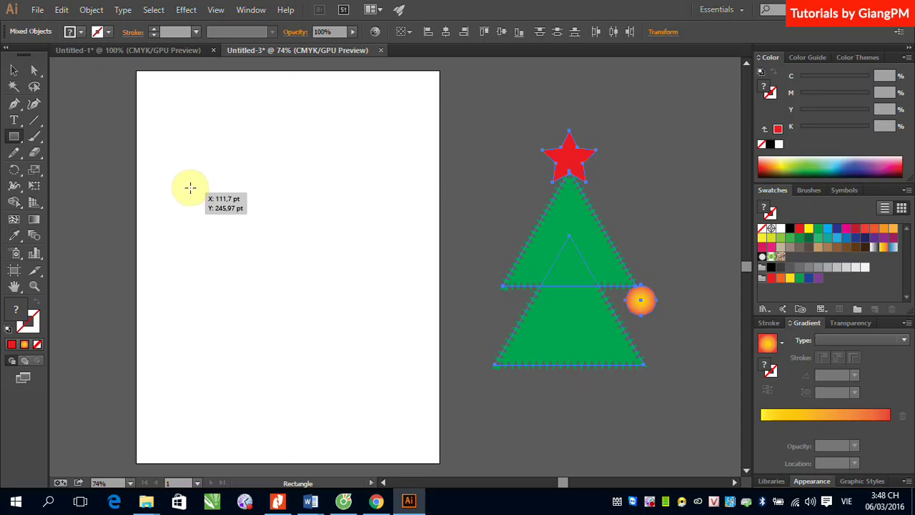
{"action": "left_click_drag", "start_coordinate": [190, 188], "coordinate": [300, 297]}
{"action": "left_click", "coordinate": [13, 71]}
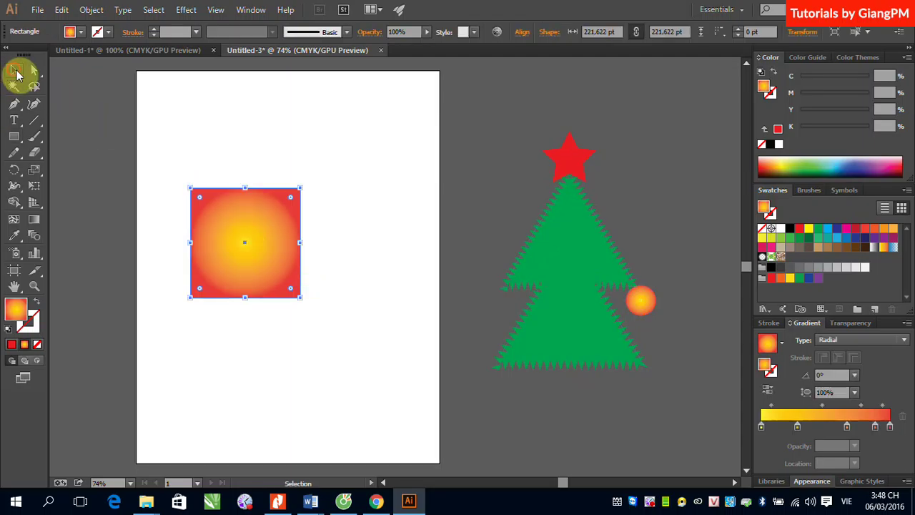
{"action": "left_click", "coordinate": [186, 10]}
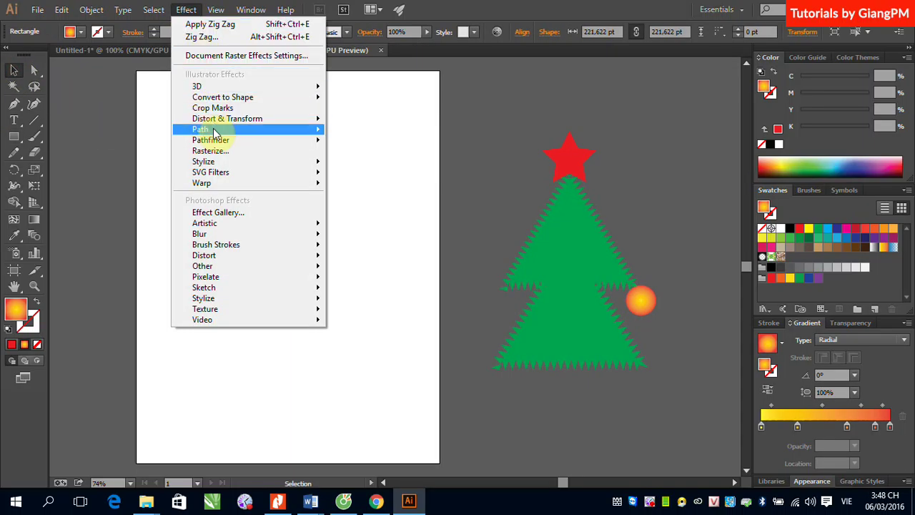
{"action": "mouse_move", "coordinate": [233, 119]}
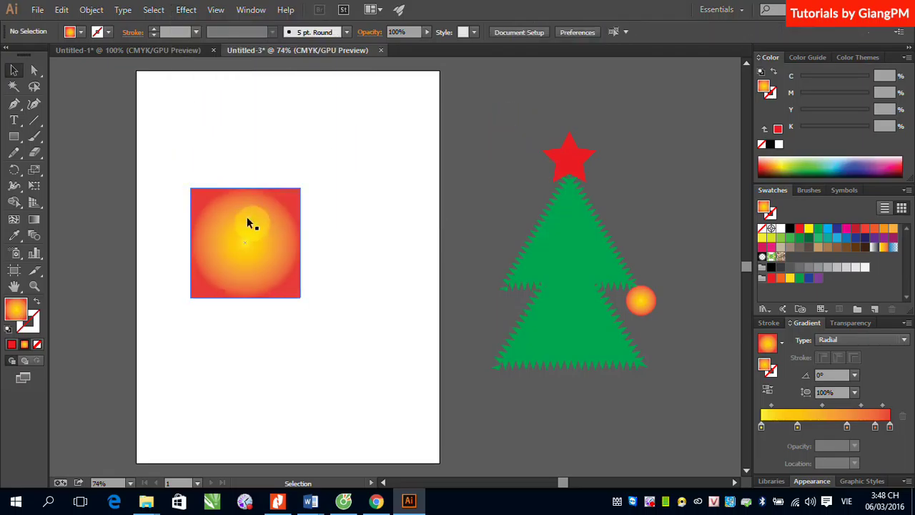
Move the gradient square up and to the right, and resize it to about 215 by 208 pt.
{"action": "left_click", "coordinate": [248, 223]}
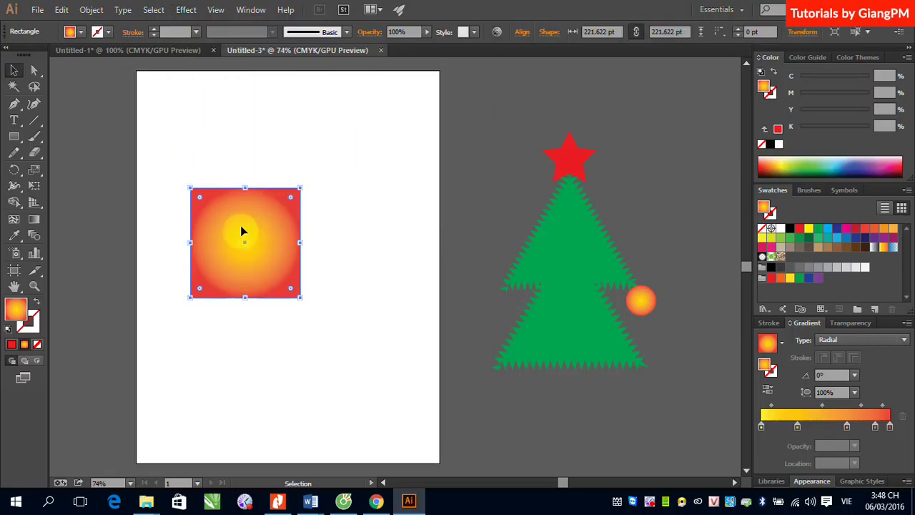
{"action": "left_click_drag", "start_coordinate": [274, 219], "coordinate": [323, 167]}
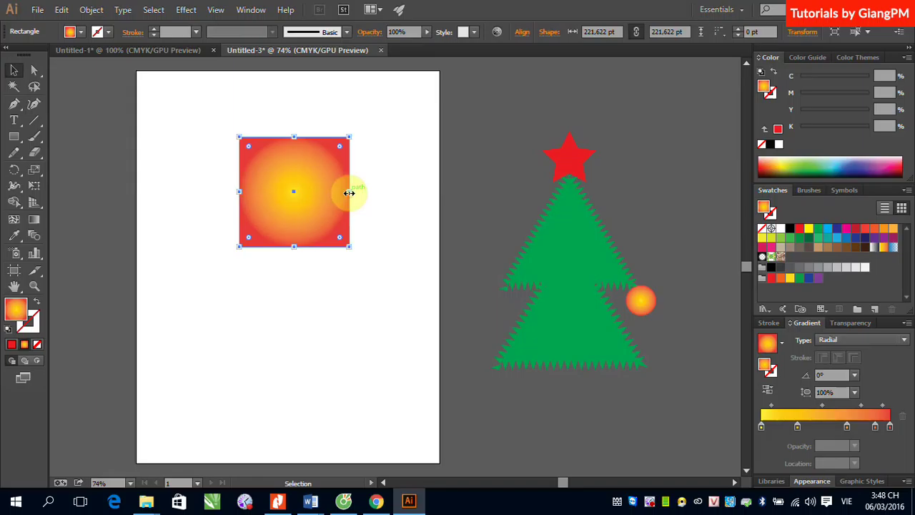
{"action": "mouse_move", "coordinate": [348, 193]}
{"action": "left_mouse_down"}
{"action": "mouse_move", "coordinate": [423, 193]}
{"action": "mouse_move", "coordinate": [336, 193]}
{"action": "left_mouse_up"}
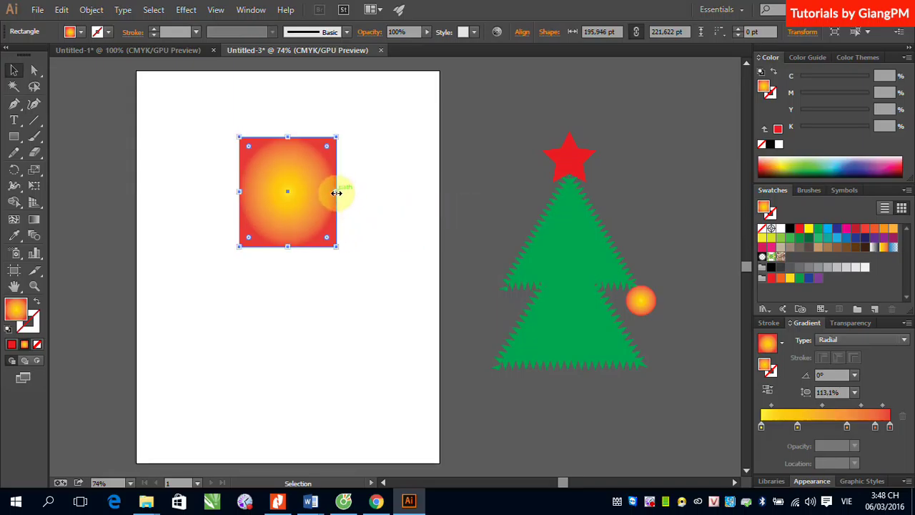
{"action": "mouse_move", "coordinate": [336, 193]}
{"action": "left_mouse_down"}
{"action": "mouse_move", "coordinate": [363, 194]}
{"action": "mouse_move", "coordinate": [343, 193]}
{"action": "left_mouse_up"}
{"action": "mouse_move", "coordinate": [239, 192]}
{"action": "left_mouse_down"}
{"action": "mouse_move", "coordinate": [204, 190]}
{"action": "mouse_move", "coordinate": [249, 199]}
{"action": "left_mouse_up"}
Try rotating the square freehand by about 26° clockwise, undo it, and view the Rotate options without applying them.
{"action": "left_click_drag", "start_coordinate": [295, 137], "coordinate": [377, 175]}
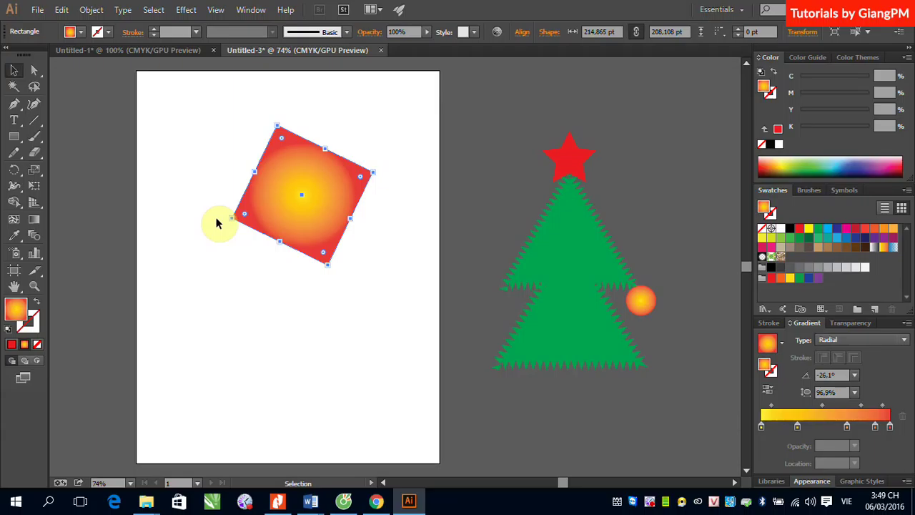
{"action": "key", "text": "ctrl+z"}
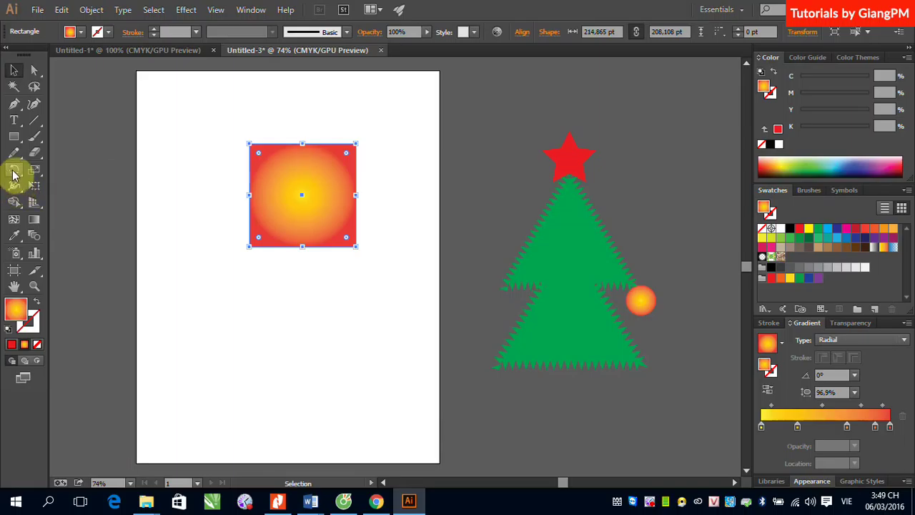
{"action": "mouse_move", "coordinate": [13, 175]}
{"action": "left_mouse_down"}
{"action": "mouse_move", "coordinate": [90, 188]}
{"action": "mouse_move", "coordinate": [10, 180]}
{"action": "mouse_move", "coordinate": [15, 175]}
{"action": "left_mouse_up"}
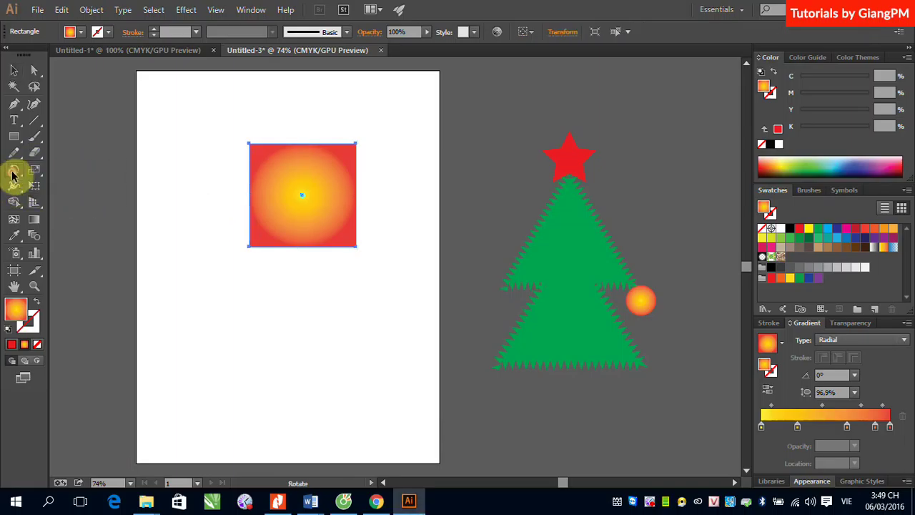
{"action": "double_click", "coordinate": [14, 172]}
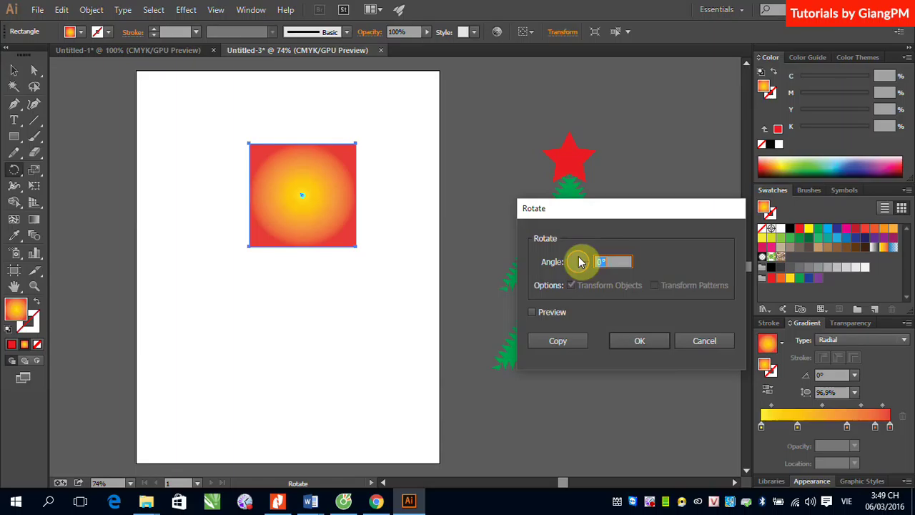
{"action": "left_click", "coordinate": [704, 341]}
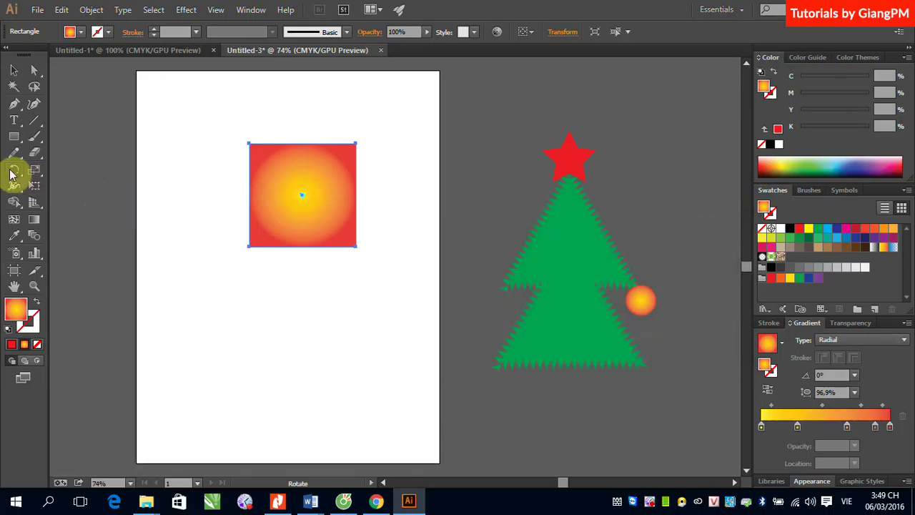
Look at the Reflect tool and the Scale tool's options for the square without applying them.
{"action": "left_click_drag", "start_coordinate": [16, 177], "coordinate": [47, 187]}
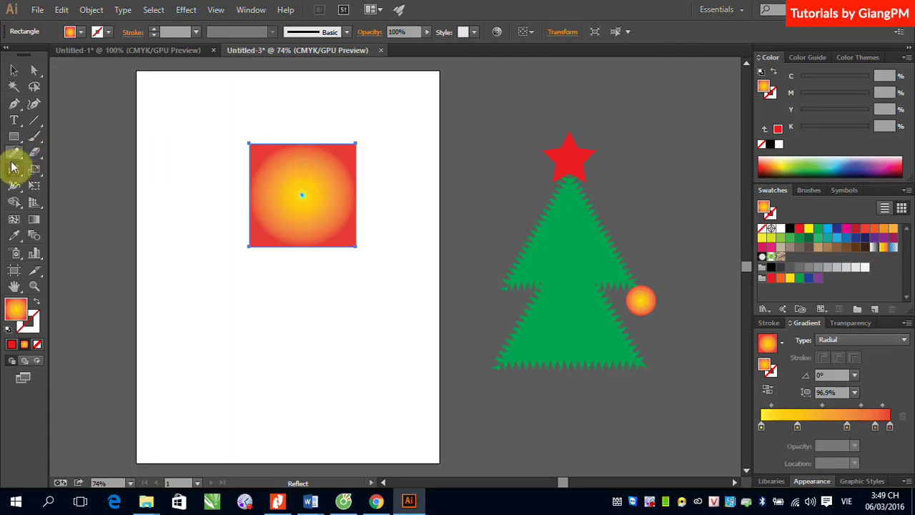
{"action": "left_click_drag", "start_coordinate": [35, 171], "coordinate": [92, 177]}
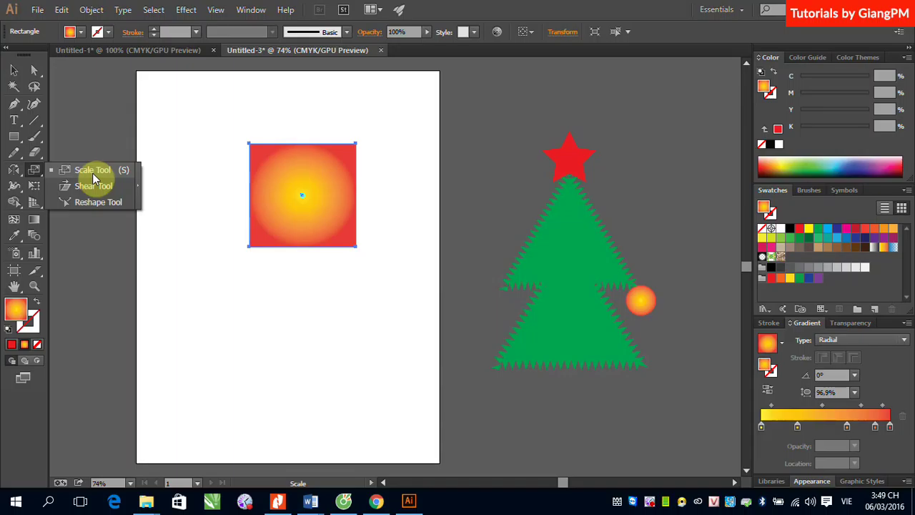
{"action": "left_click_drag", "start_coordinate": [93, 177], "coordinate": [92, 172]}
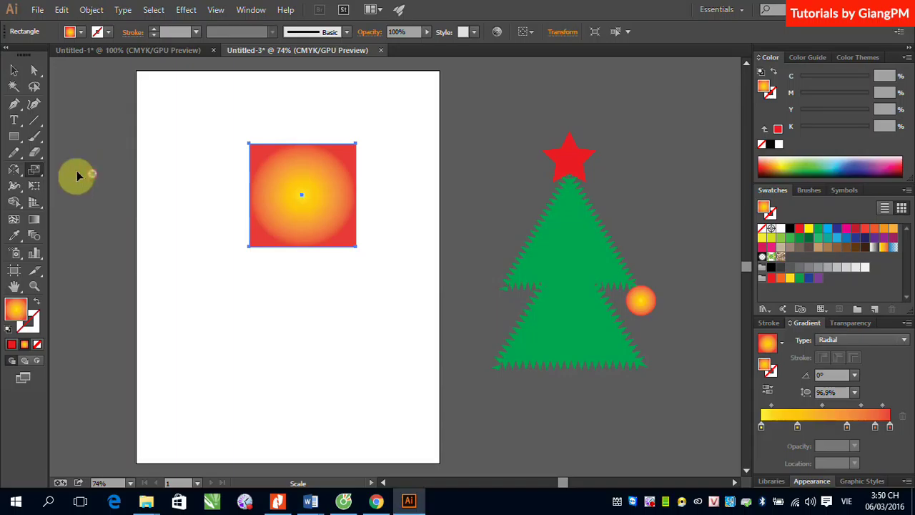
{"action": "double_click", "coordinate": [35, 173]}
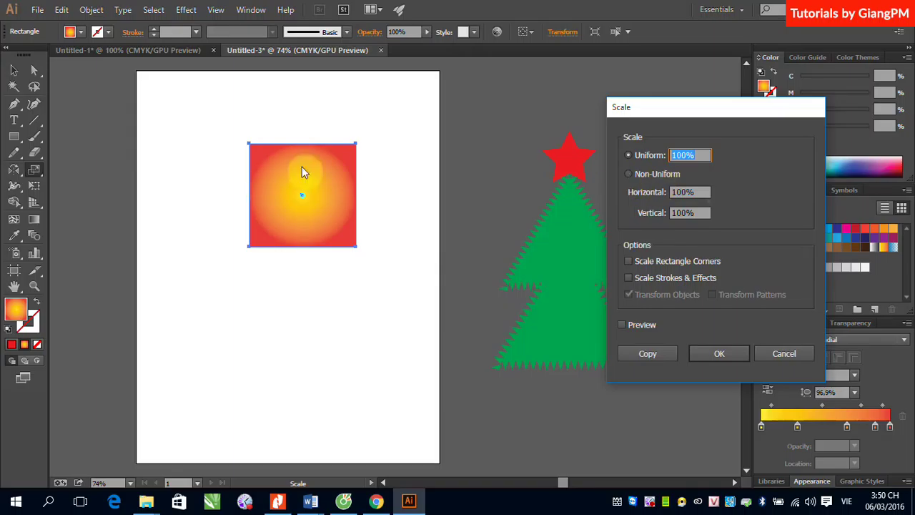
{"action": "left_click", "coordinate": [779, 355]}
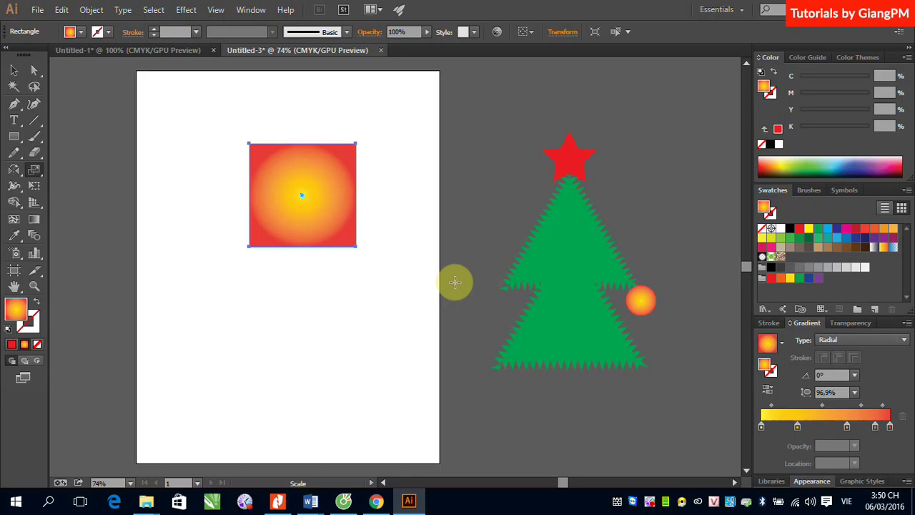
Start a Transform effect on the square with 150% horizontal scale and a 100 pt horizontal move.
{"action": "left_click", "coordinate": [186, 9]}
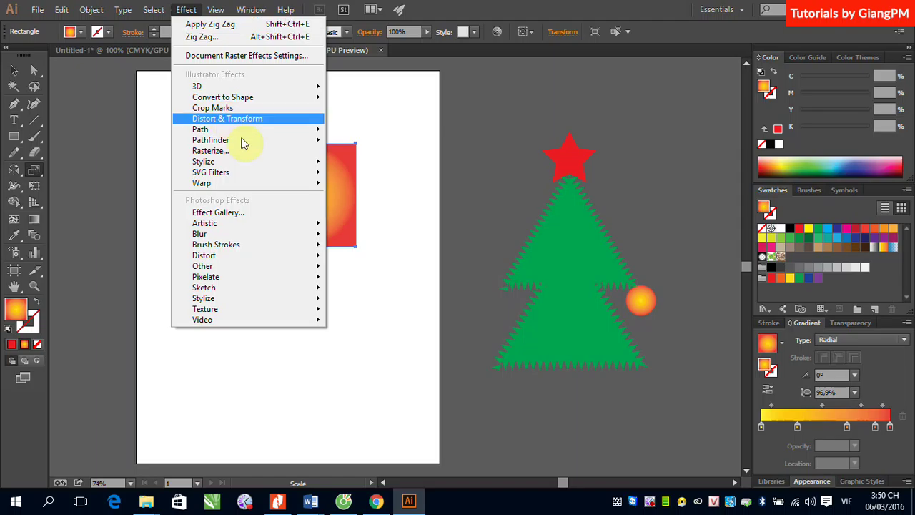
{"action": "mouse_move", "coordinate": [245, 120]}
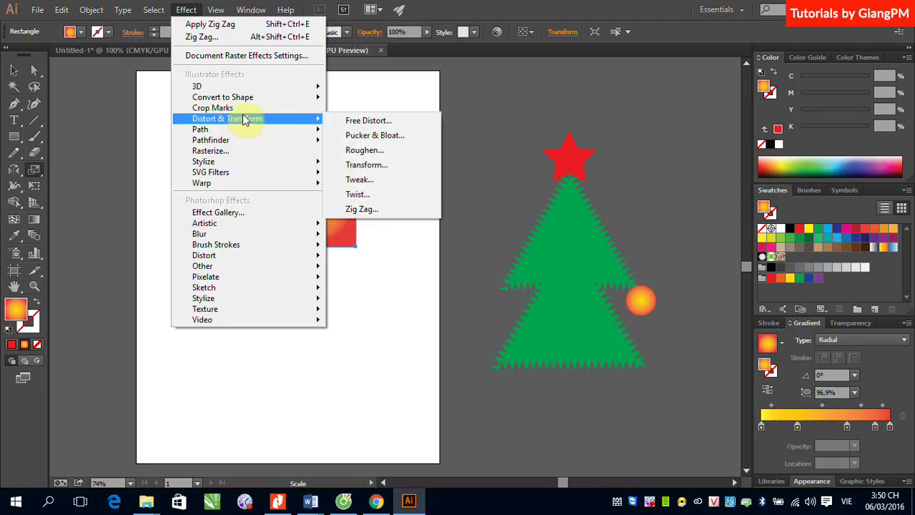
{"action": "left_click", "coordinate": [382, 166]}
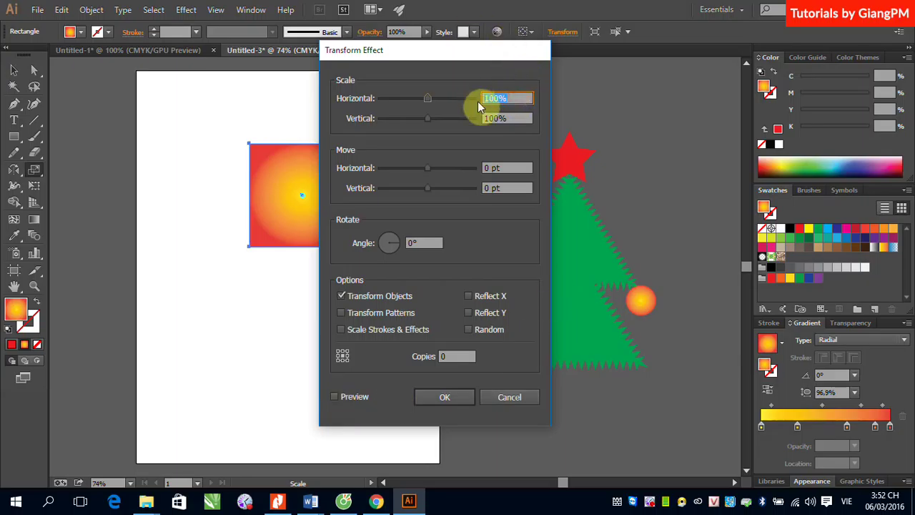
{"action": "type", "text": "150"}
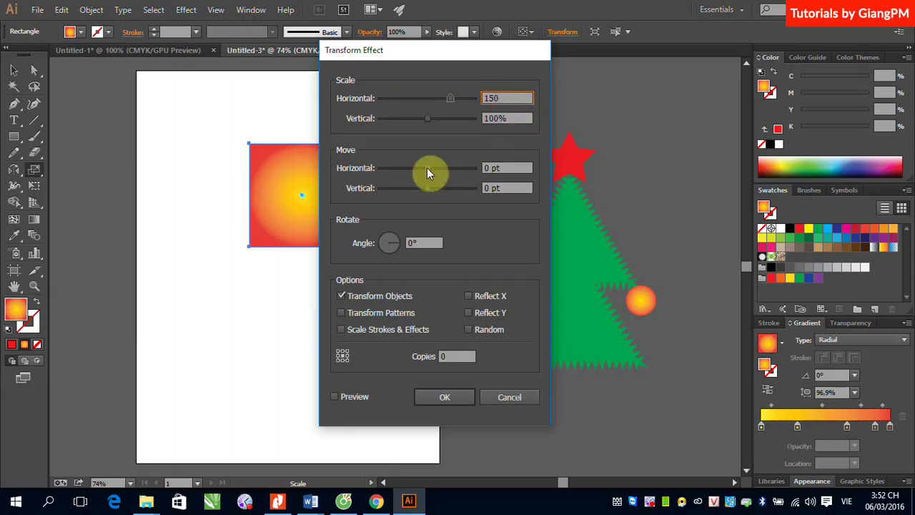
{"action": "left_click_drag", "start_coordinate": [506, 167], "coordinate": [465, 167]}
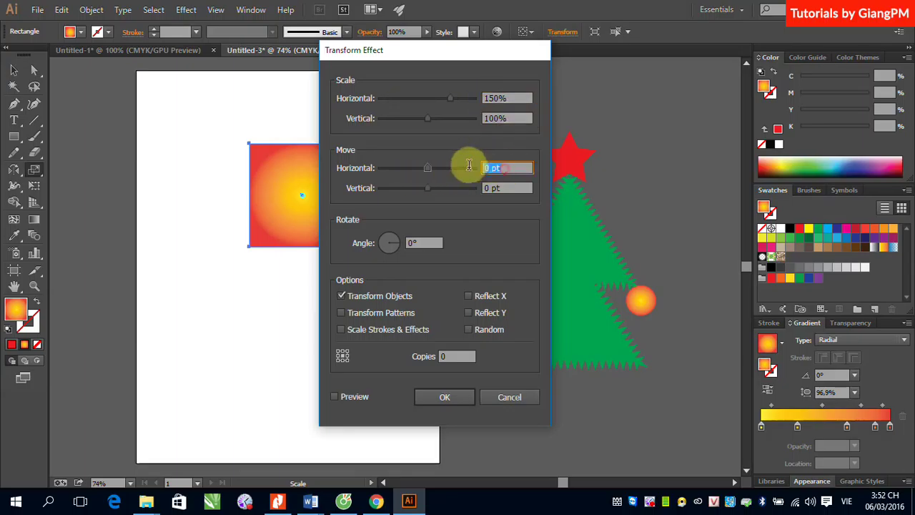
{"action": "type", "text": "100"}
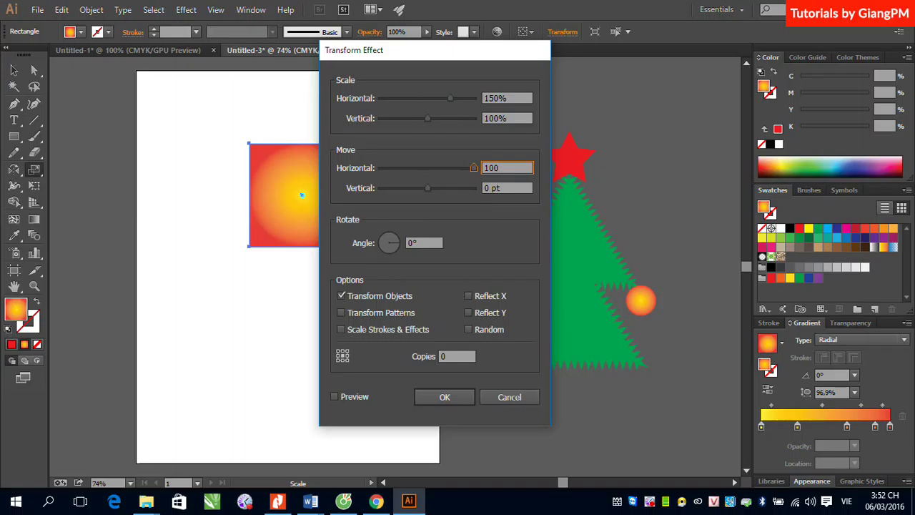
Set the Transform effect's angle to 13°, reflect on Y, make 1 copy, preview the result and apply it.
{"action": "left_click_drag", "start_coordinate": [419, 243], "coordinate": [389, 245]}
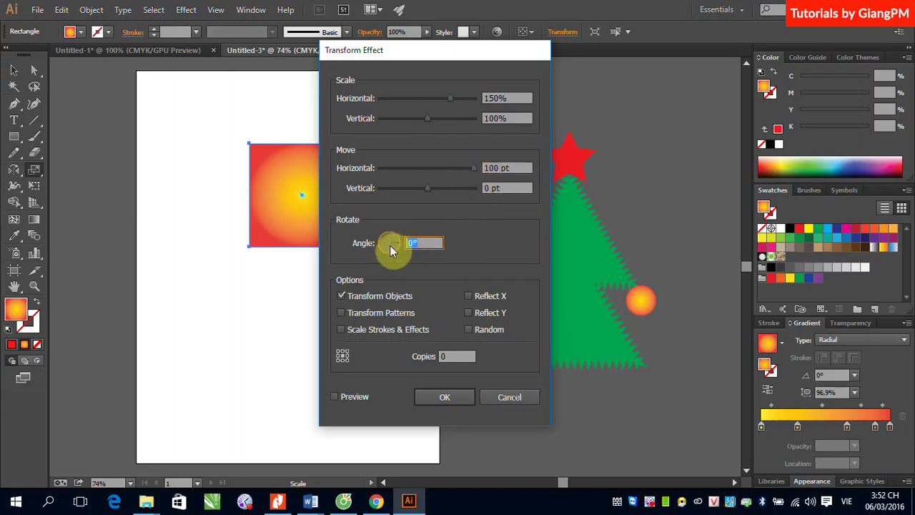
{"action": "type", "text": "13"}
{"action": "left_click", "coordinate": [468, 313]}
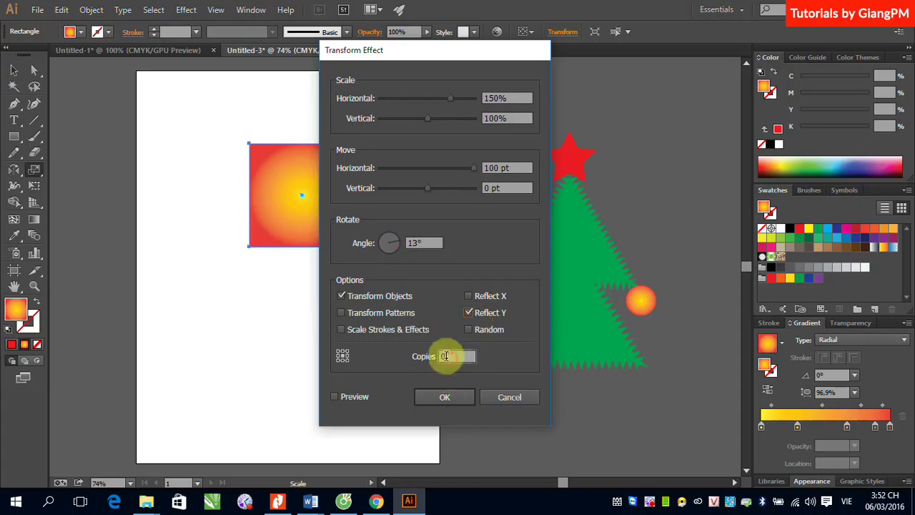
{"action": "double_click", "coordinate": [447, 357]}
{"action": "type", "text": "1"}
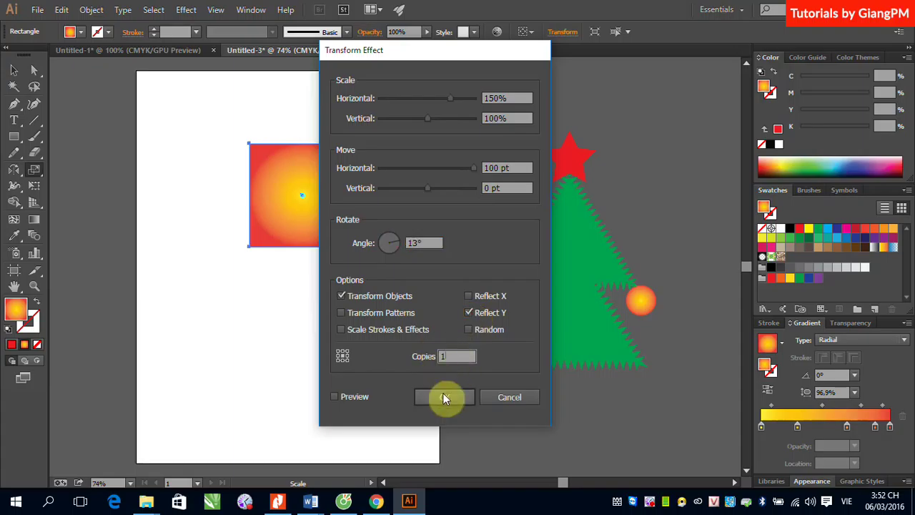
{"action": "left_click", "coordinate": [334, 396]}
{"action": "left_click_drag", "start_coordinate": [443, 49], "coordinate": [630, 105]}
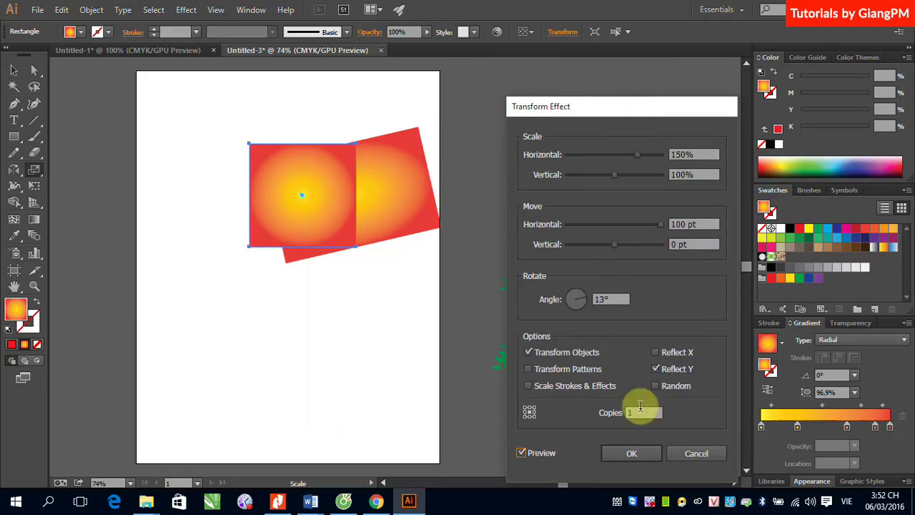
{"action": "left_click", "coordinate": [631, 454]}
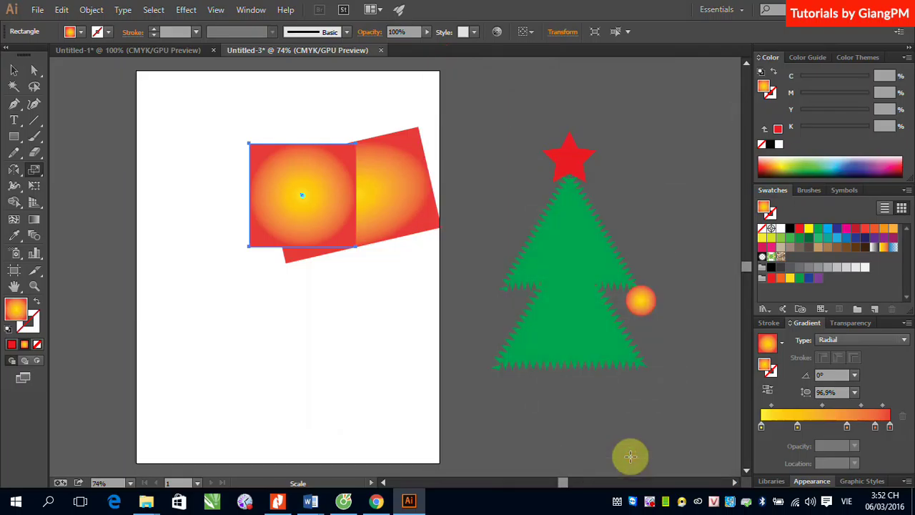